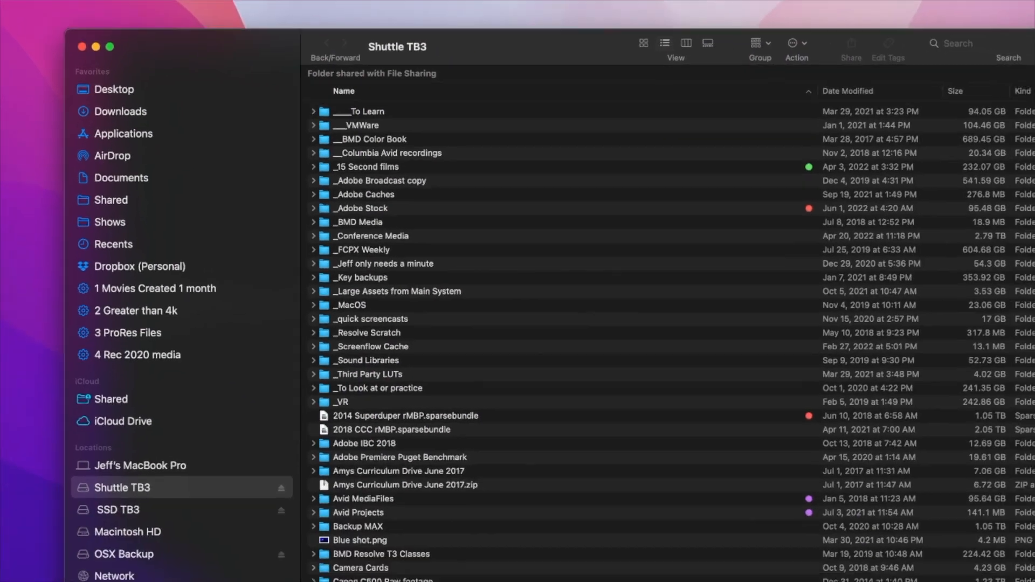
click(1010, 40)
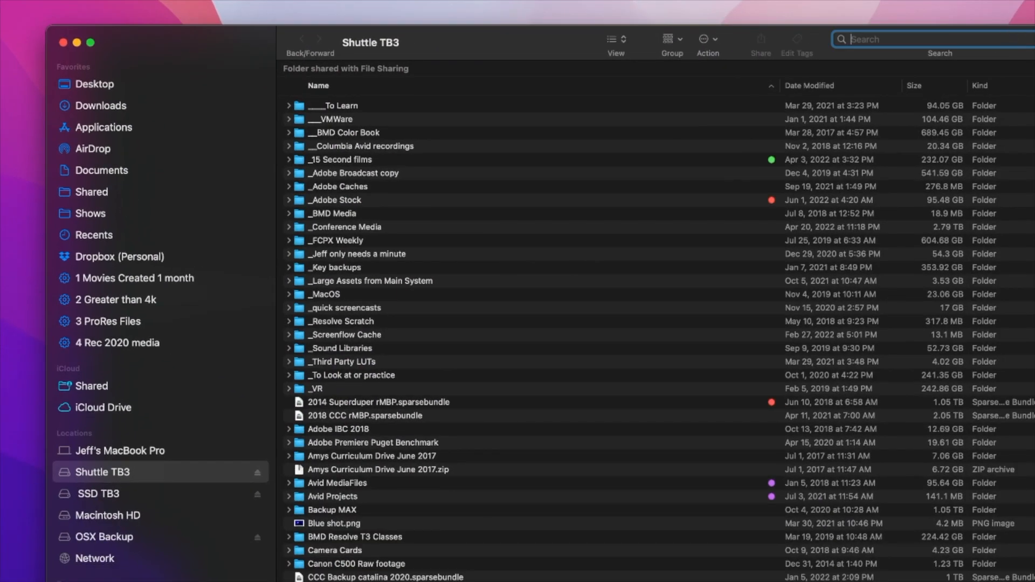
key(super+space)
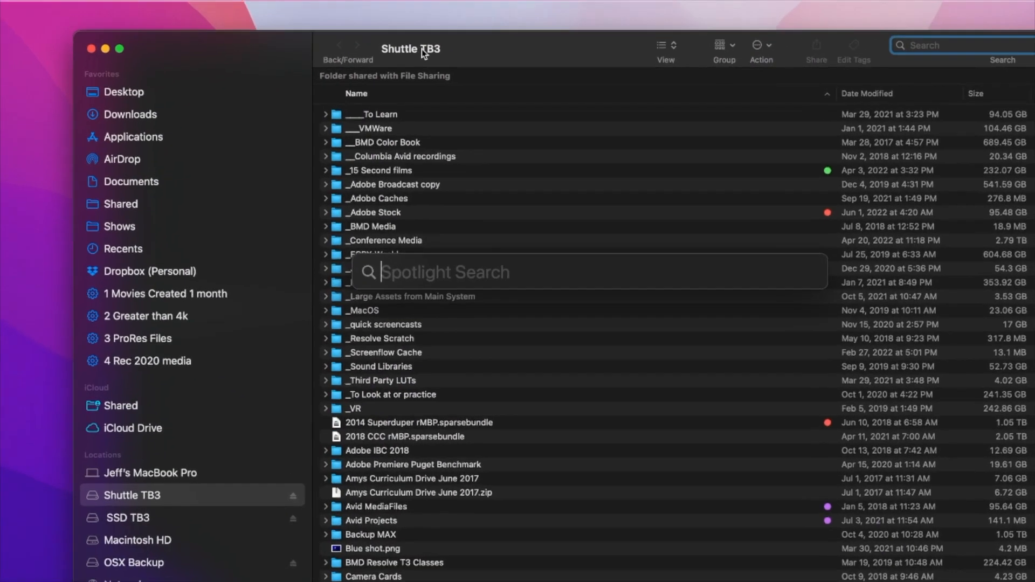
click(419, 42)
click(101, 8)
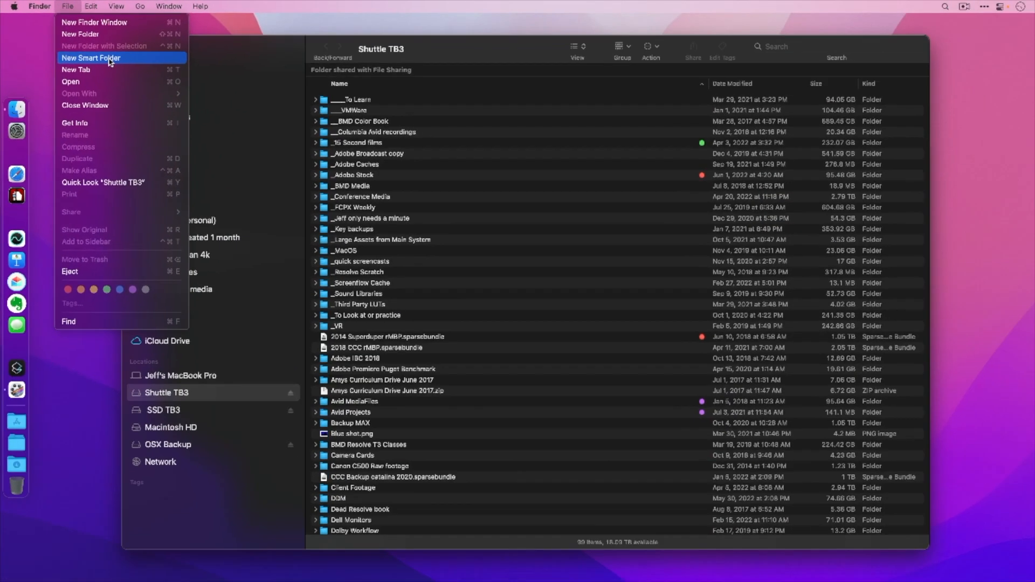
click(241, 47)
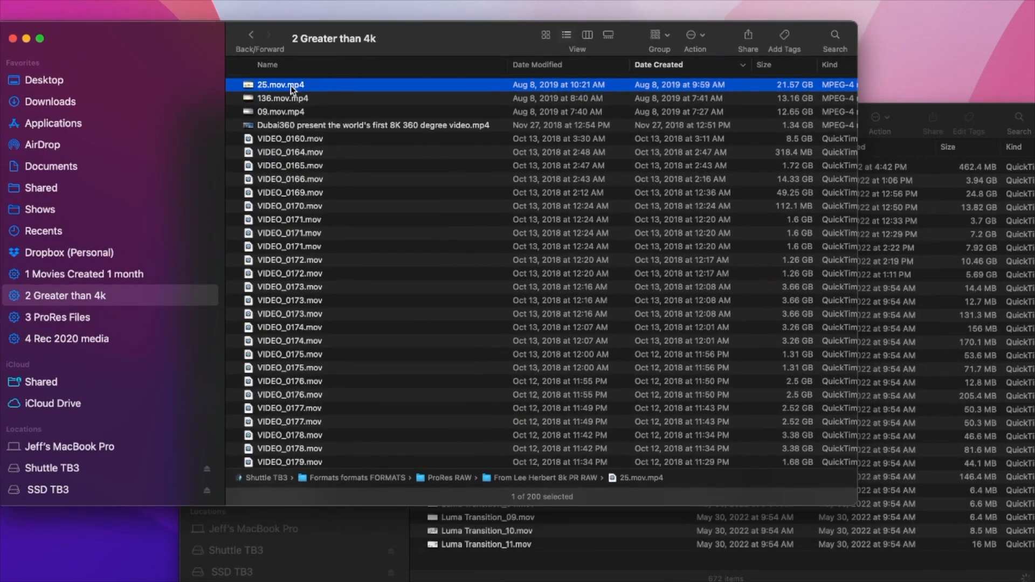
Open the file information for 25.mov.mp4 and examine its dimensions and codec.
right_click(289, 86)
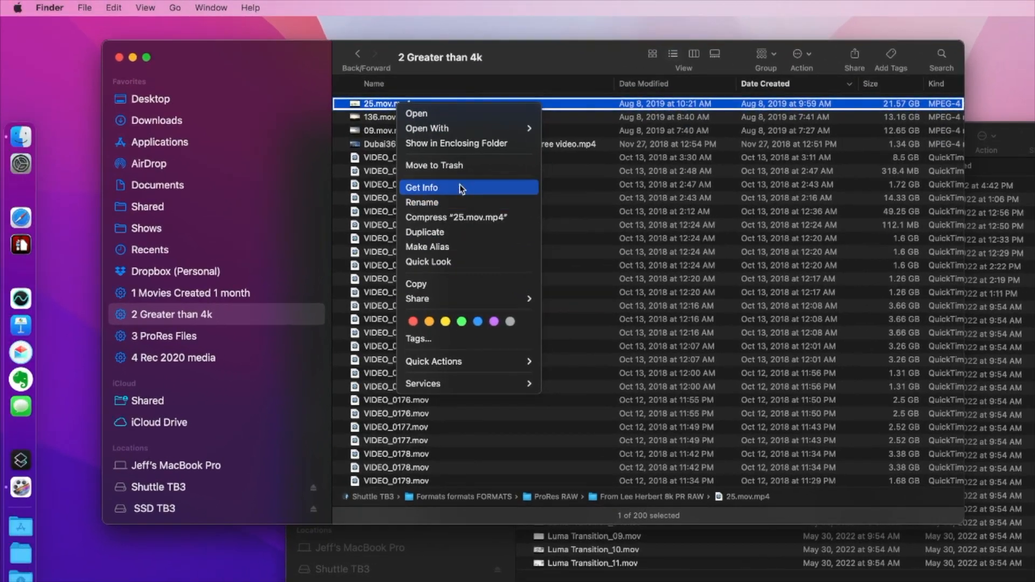
click(354, 168)
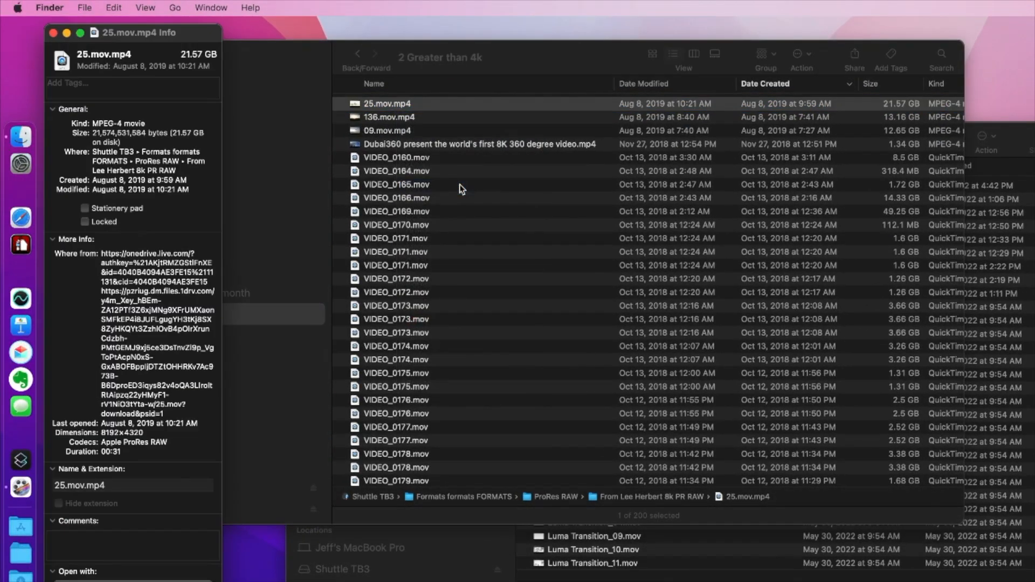
double_click(135, 433)
double_click(108, 433)
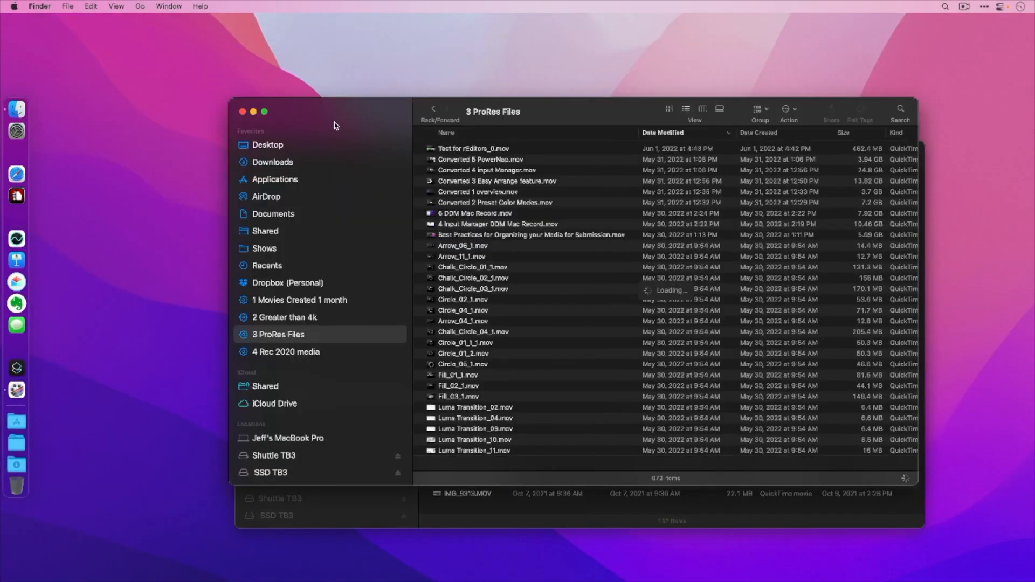
Move the 3 ProRes Files window away from the window behind it and close it.
drag(335, 127, 246, 62)
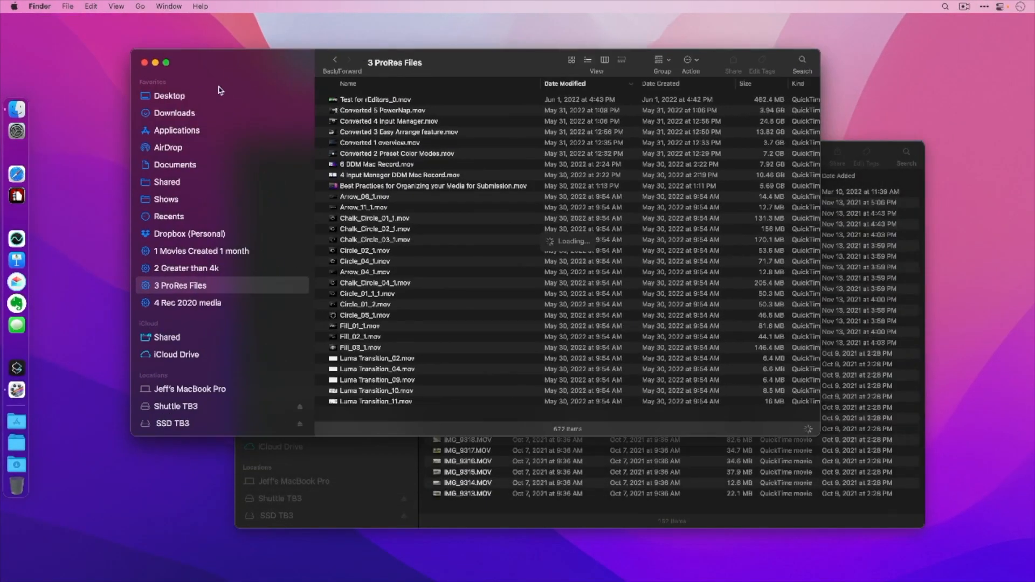
click(145, 63)
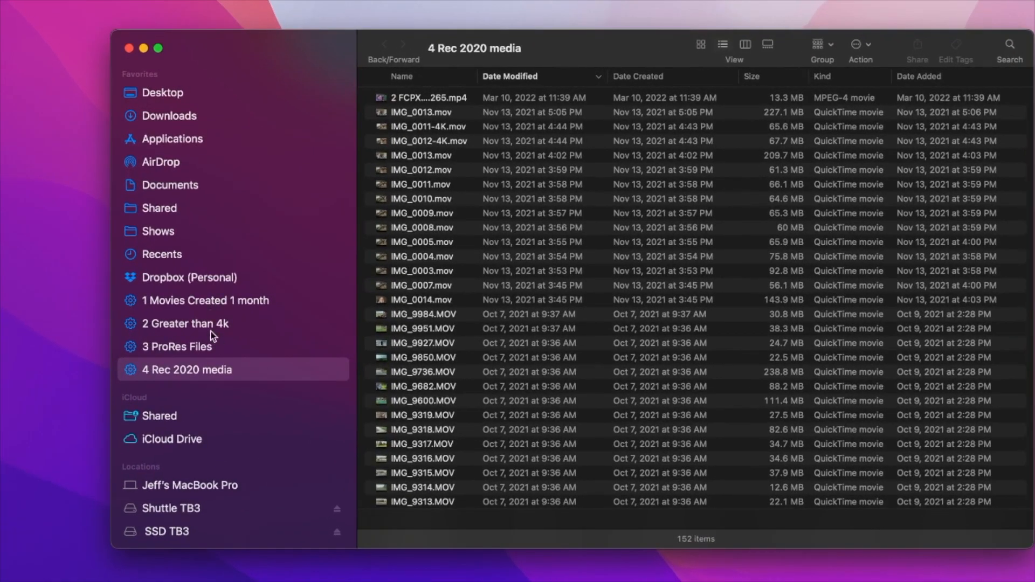
Remove the four numbered smart folders from the sidebar favorites and close the 4 Rec 2020 media window.
right_click(206, 304)
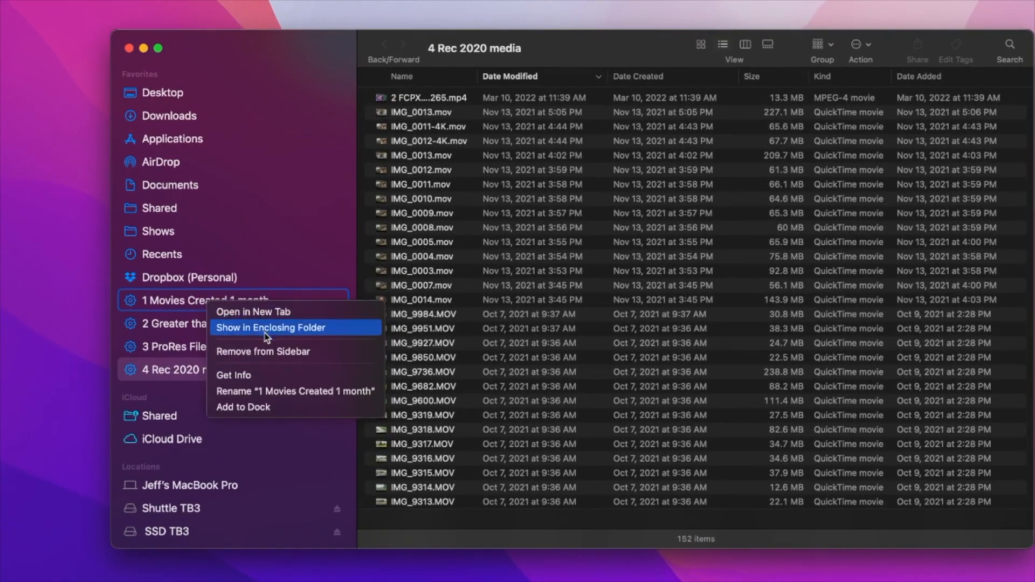
click(262, 352)
right_click(190, 305)
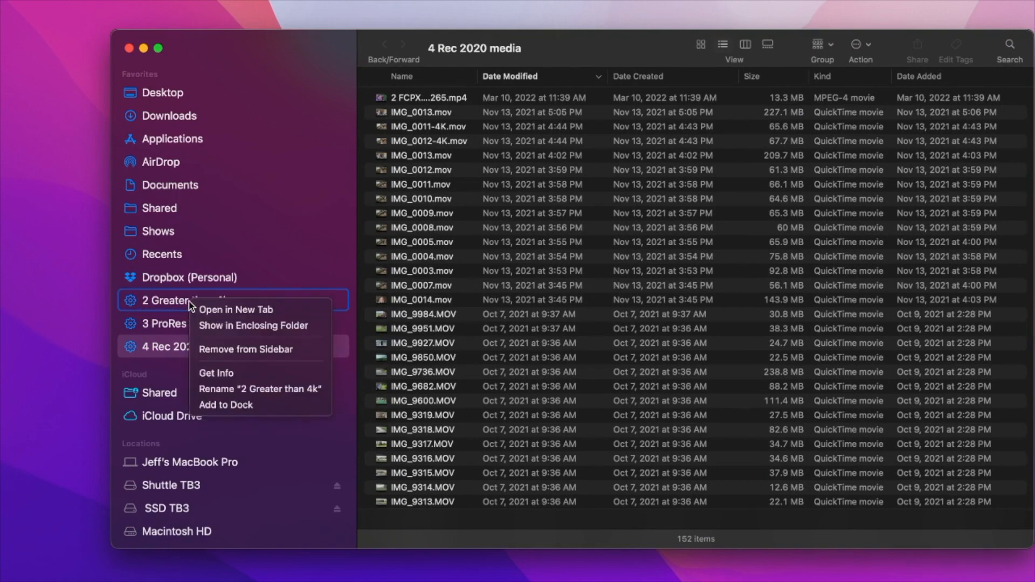
click(260, 351)
right_click(189, 303)
click(260, 350)
right_click(190, 302)
click(190, 307)
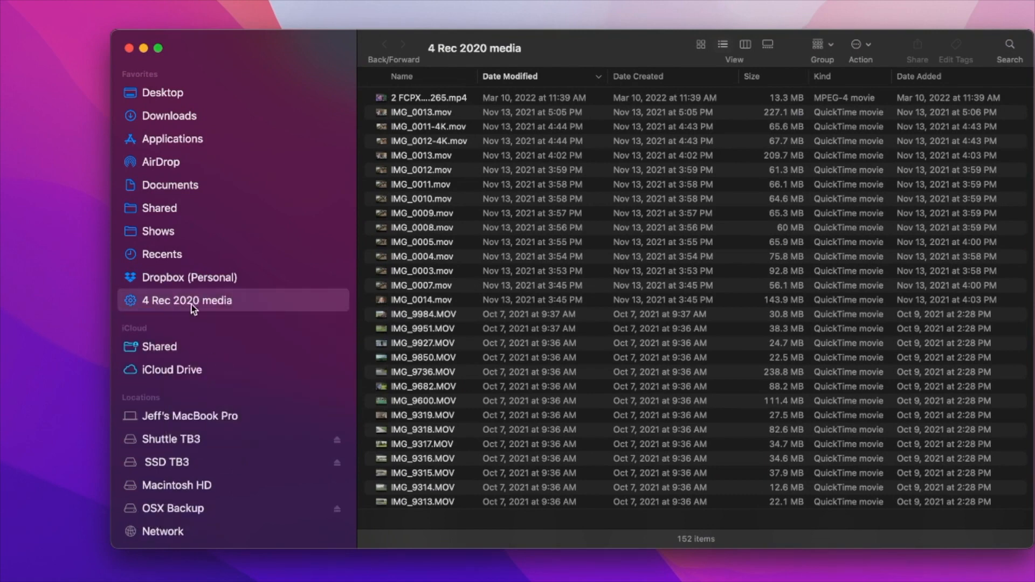
right_click(189, 307)
click(260, 352)
click(129, 49)
Create a new smart folder that searches the Shuttle TB3 drive.
click(81, 5)
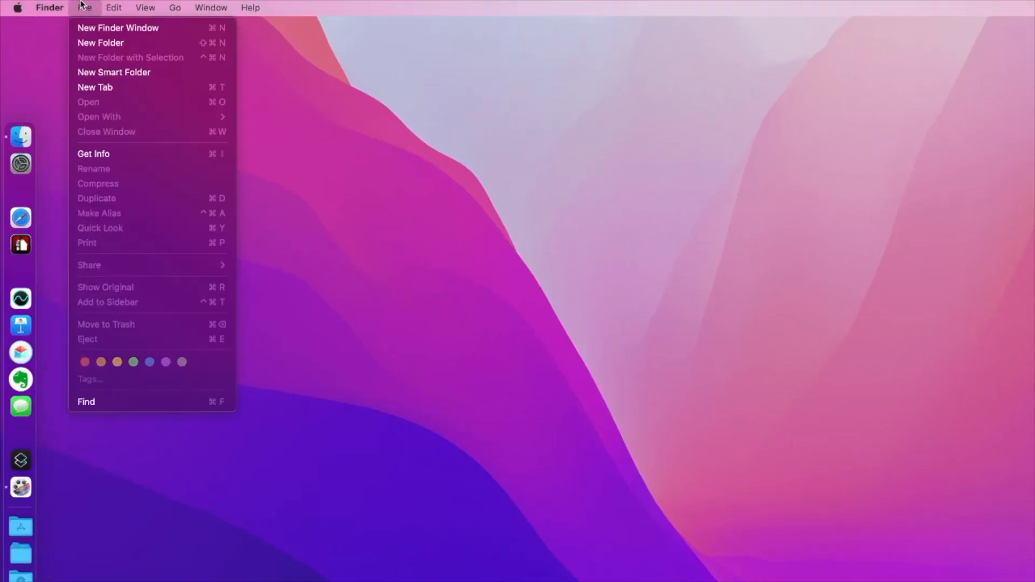
click(98, 72)
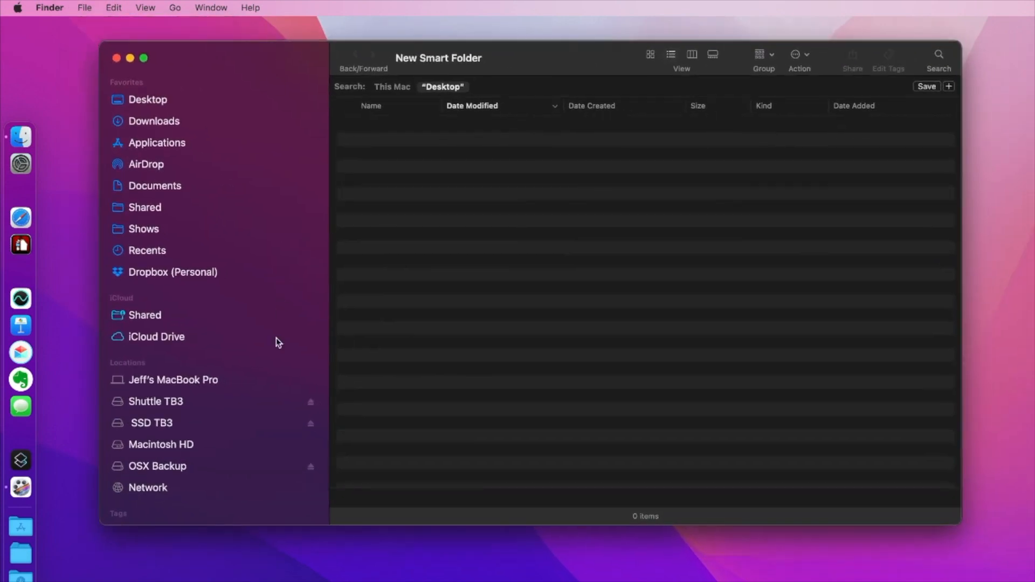
click(236, 399)
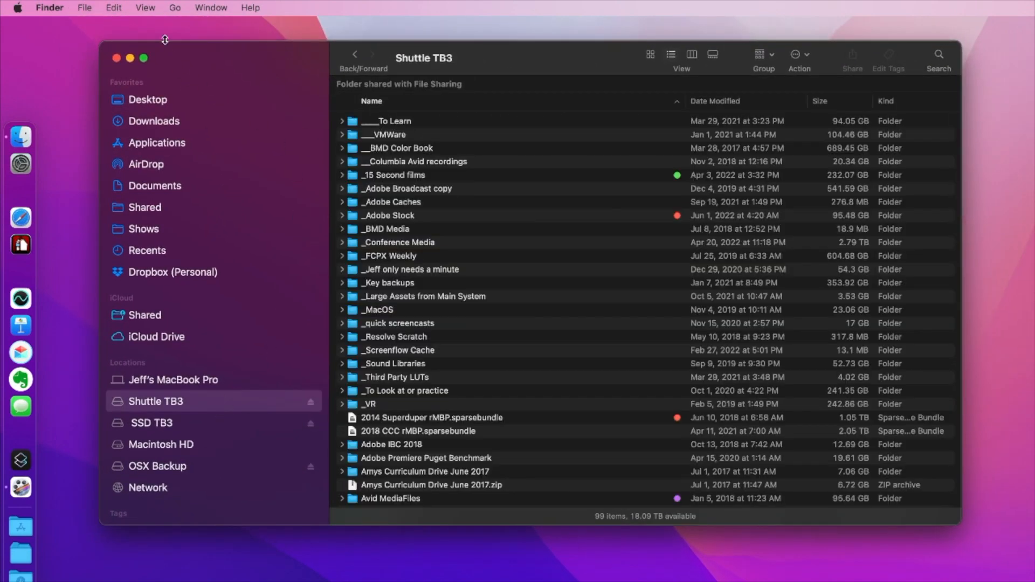
click(81, 6)
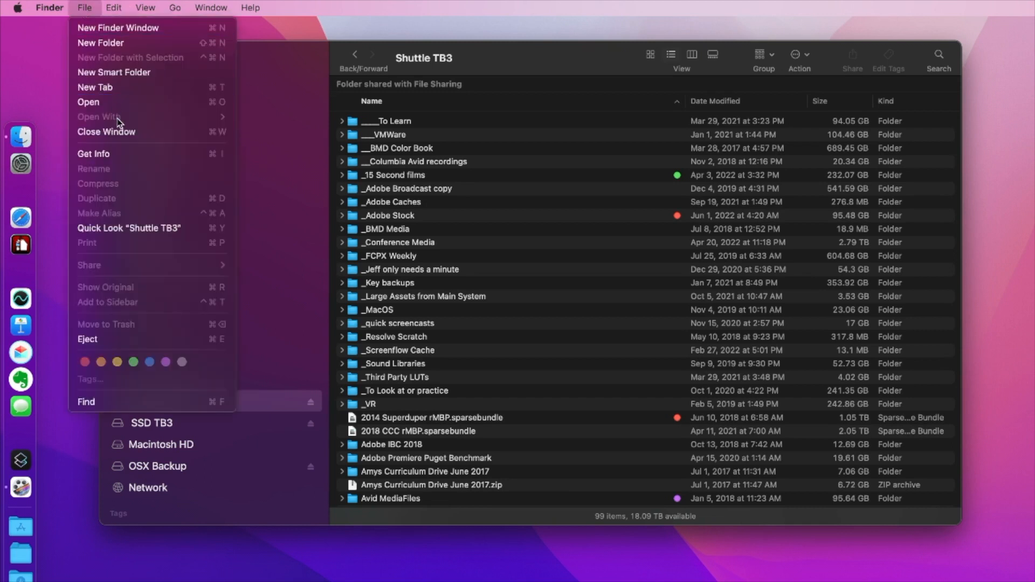
click(148, 75)
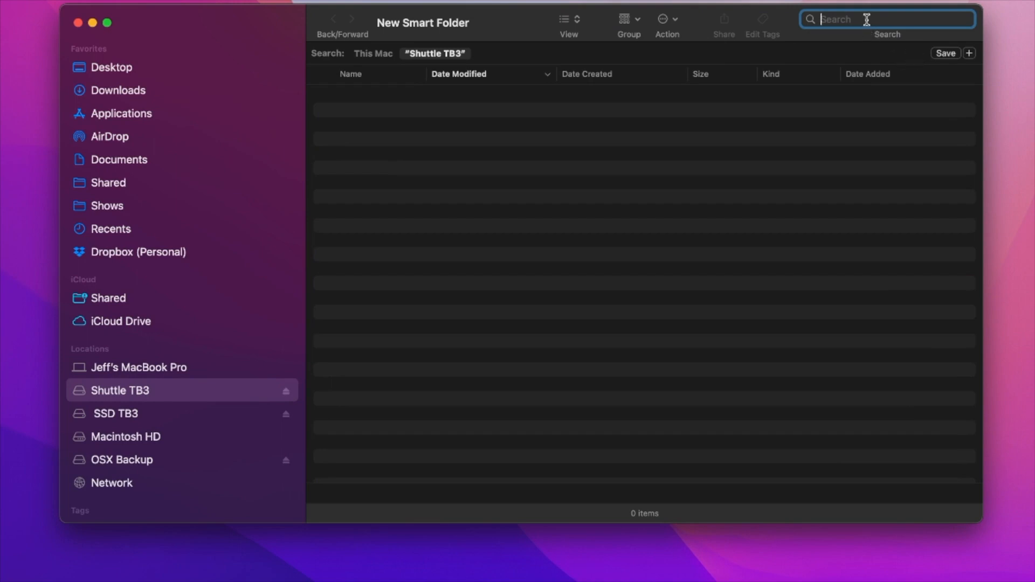
Add a search criterion to the smart folder requiring Kind is Movie.
click(969, 53)
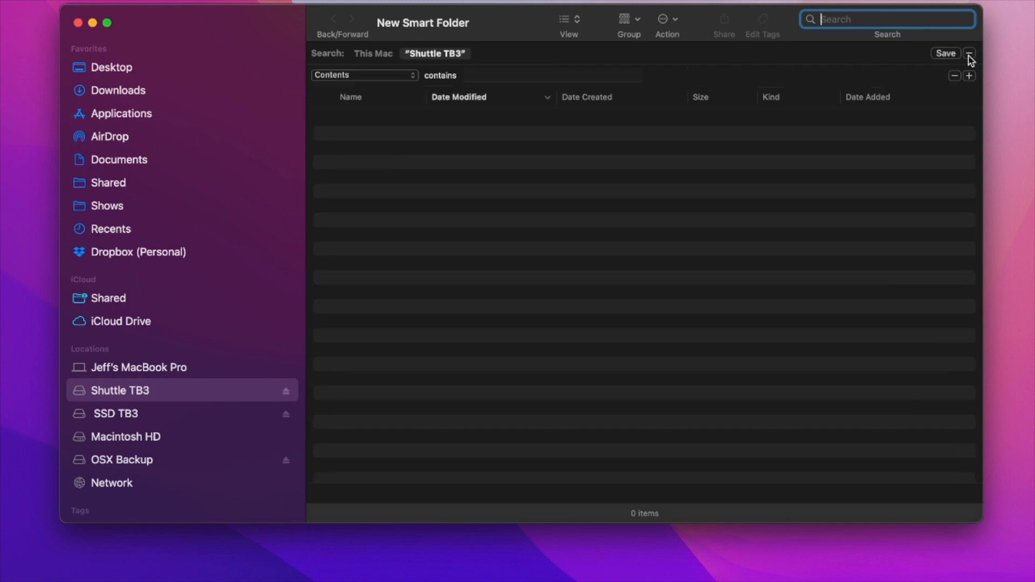
click(386, 78)
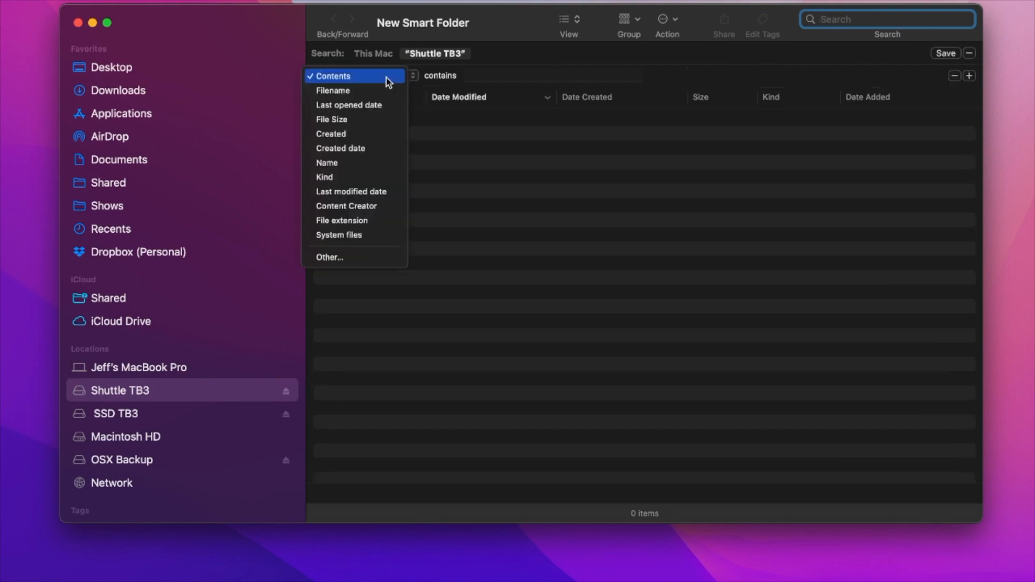
click(372, 177)
click(492, 77)
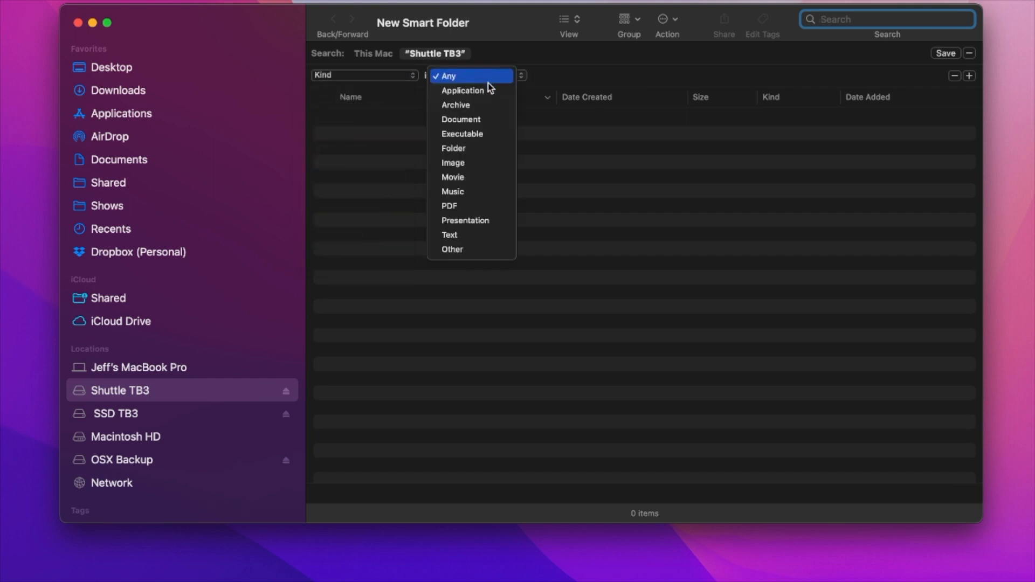
click(489, 180)
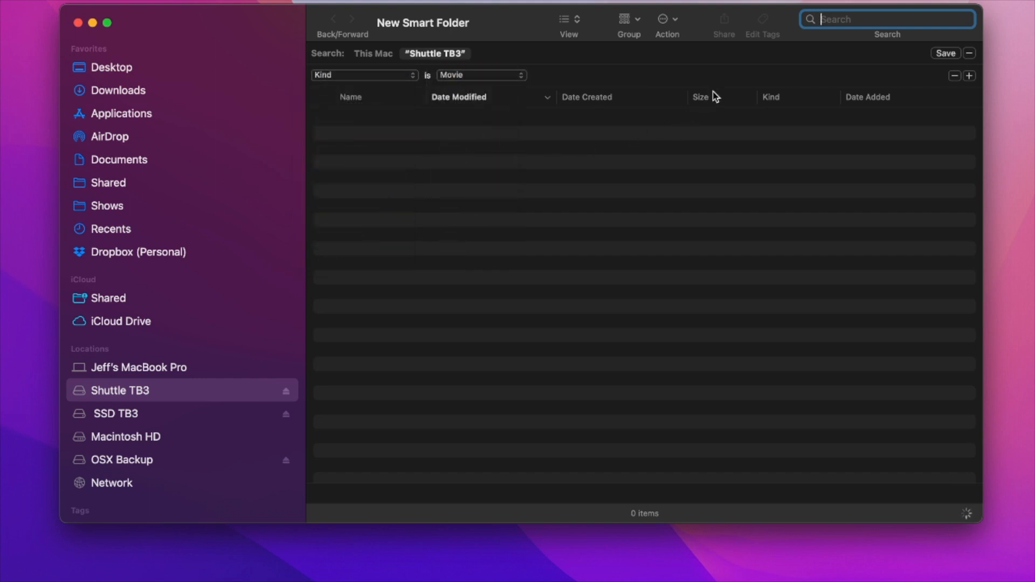
Add a second criterion requiring Created date is within last 1 months.
click(968, 77)
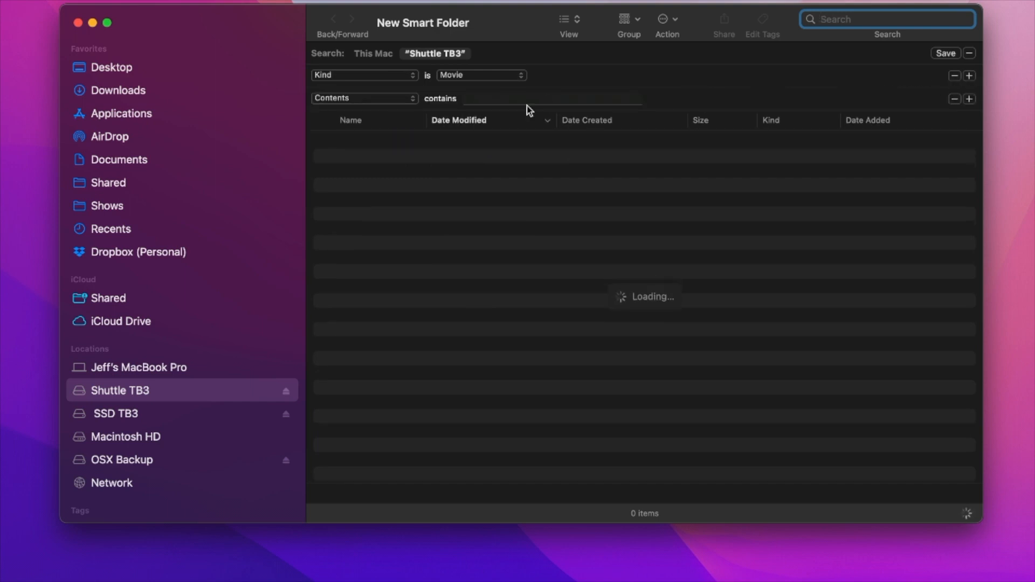
click(373, 101)
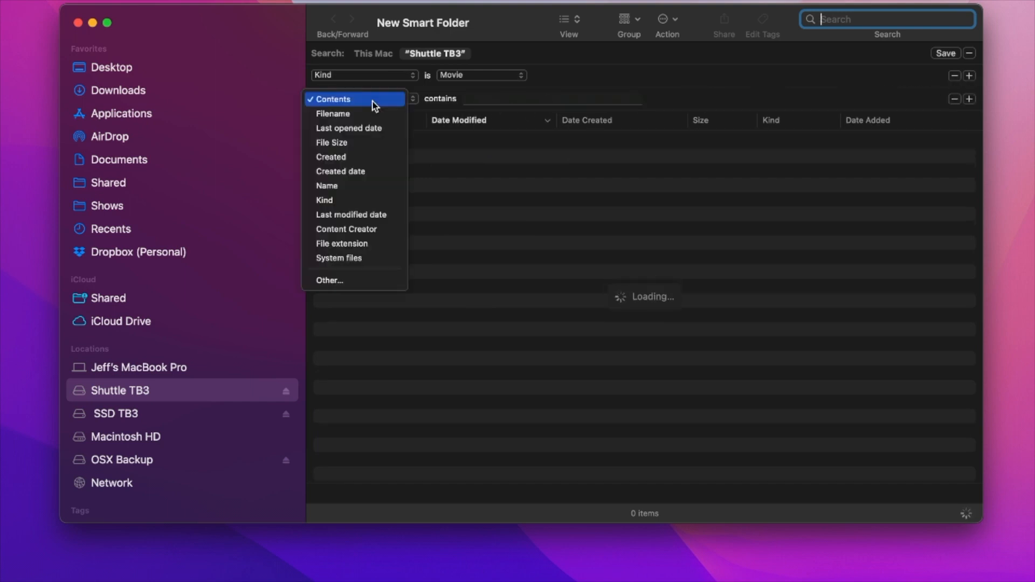
click(370, 171)
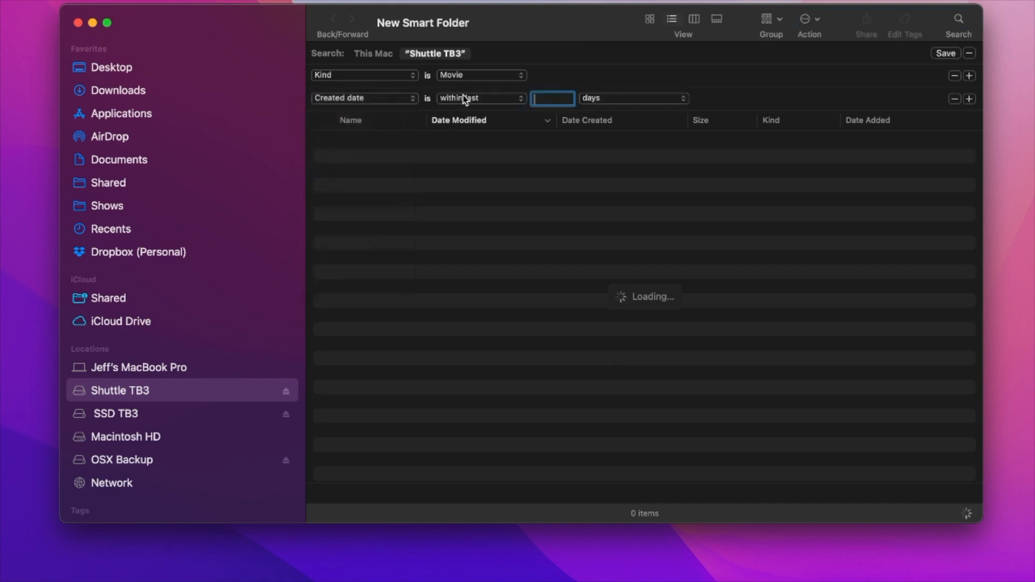
click(593, 99)
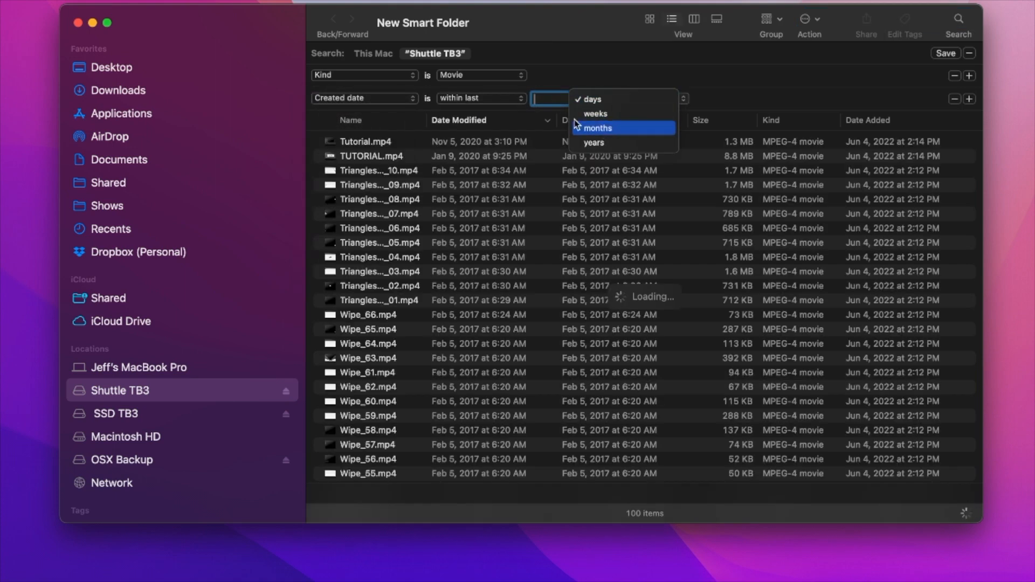
click(605, 127)
click(544, 99)
text(1)
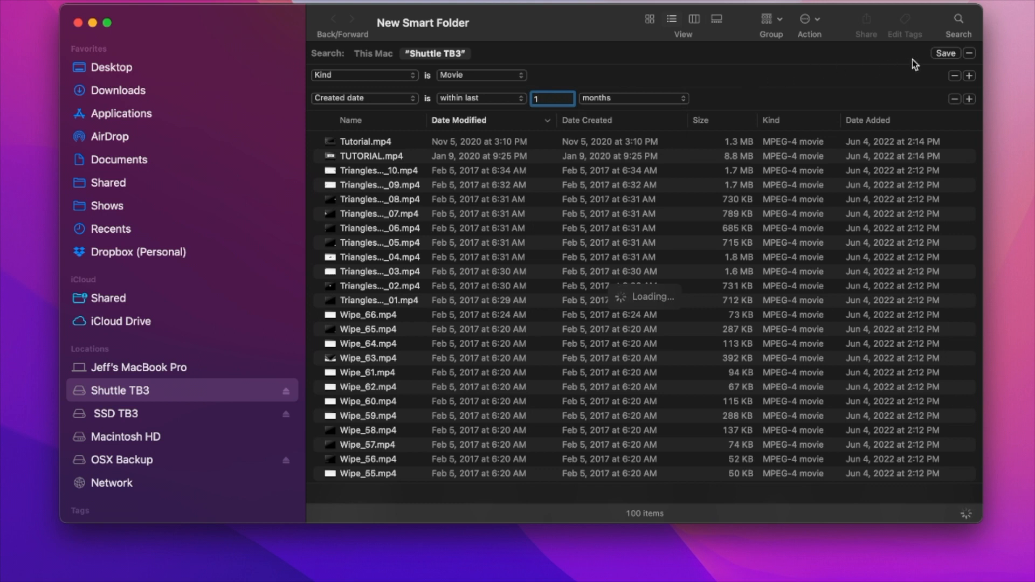
Save the smart folder as "1 Movies Created in the last month" in Saved Searches, keeping it added to the sidebar.
click(939, 54)
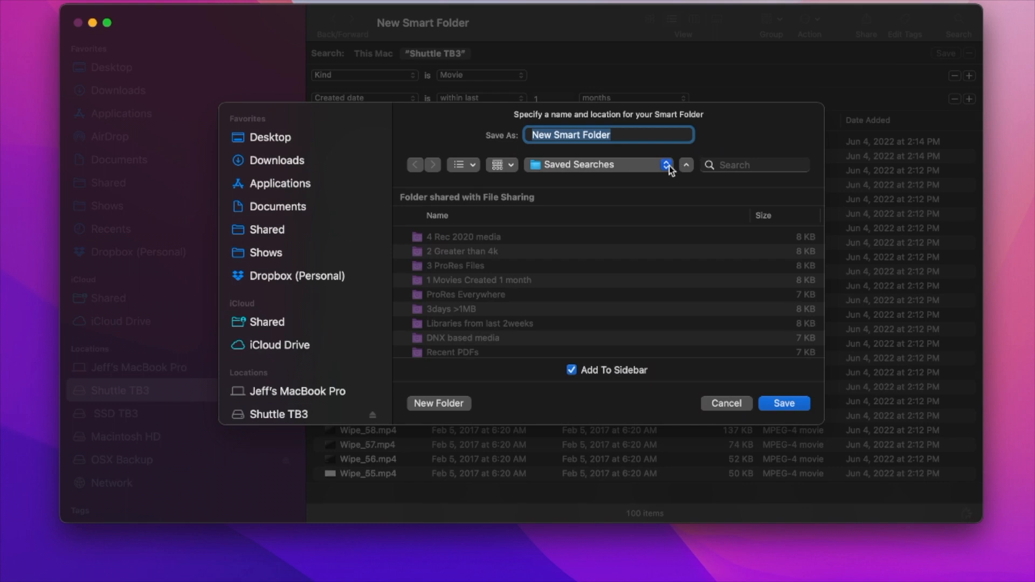
click(669, 165)
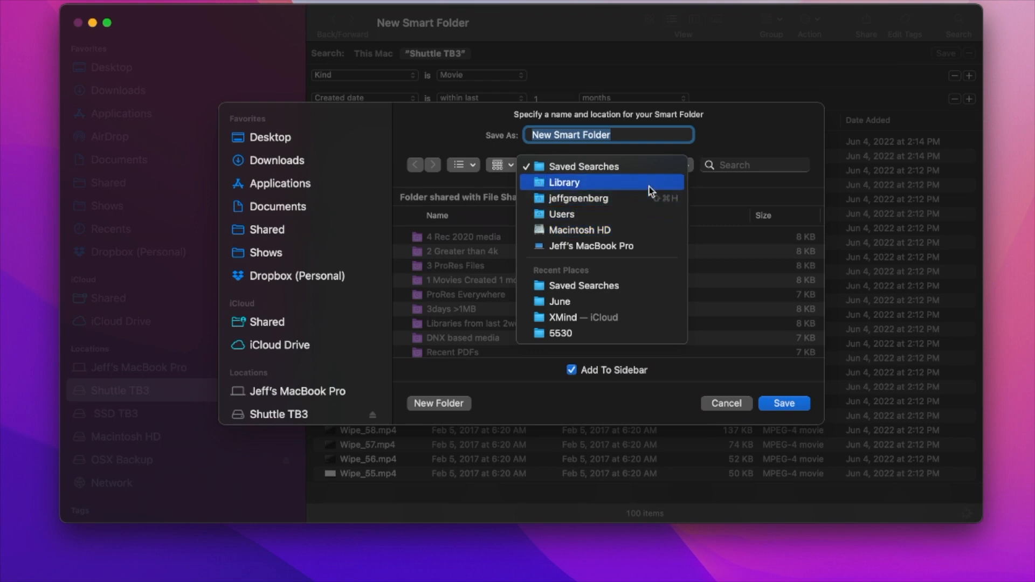
click(649, 127)
text(1)
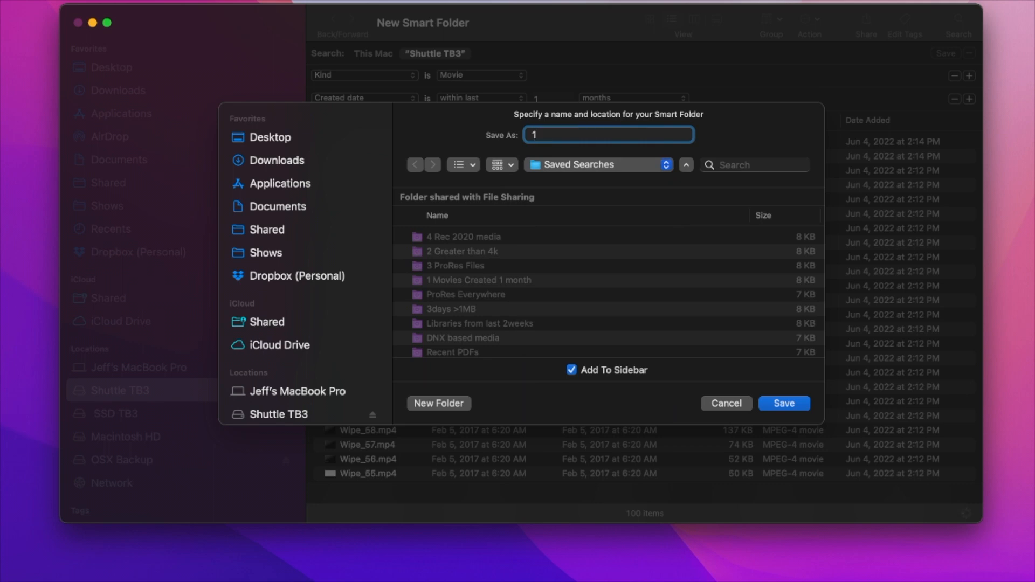
text( Movies Created in the last month)
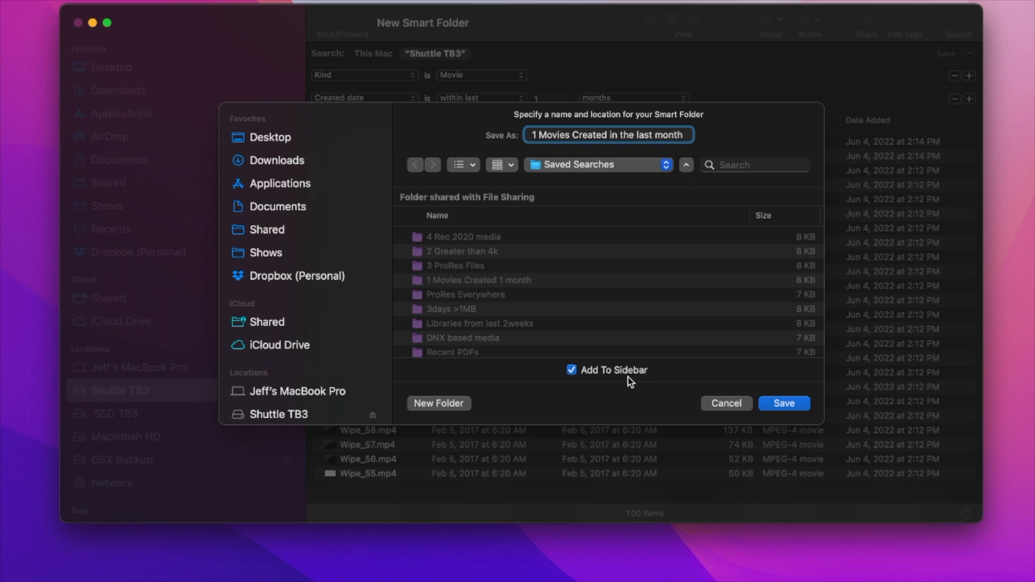
click(782, 405)
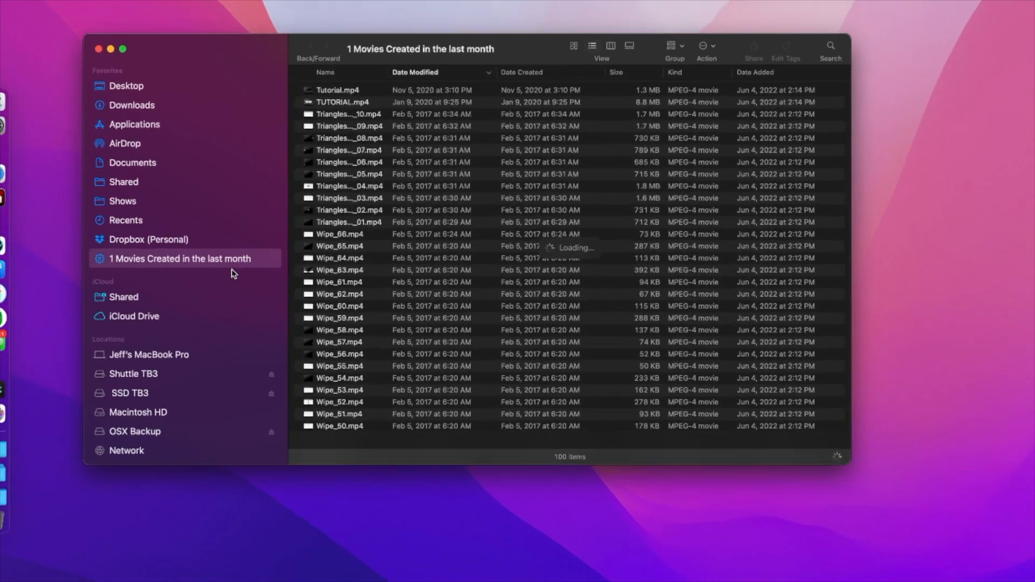
Create another new smart folder with Shuttle TB3 as its search location.
click(205, 418)
click(69, 6)
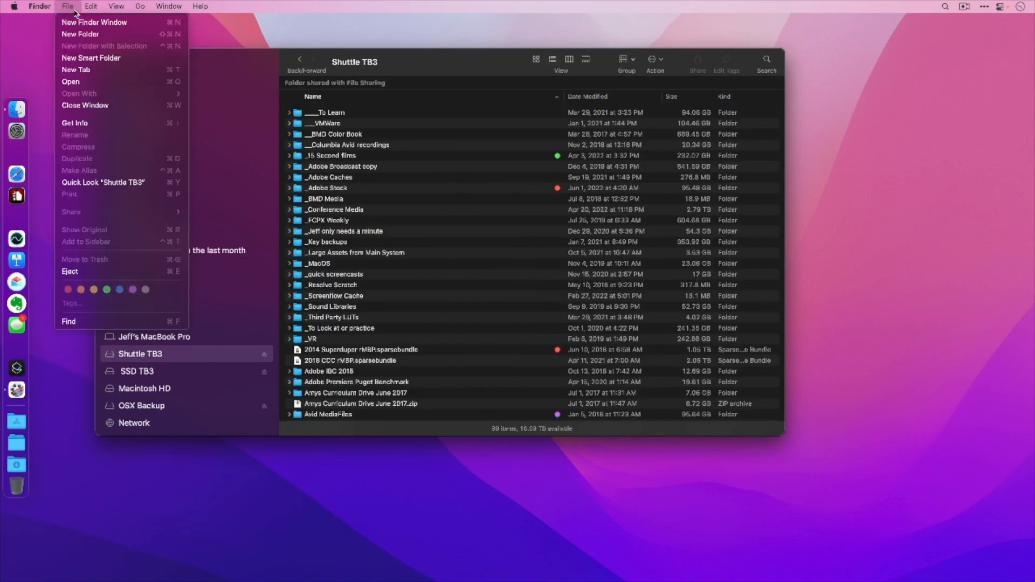
click(151, 61)
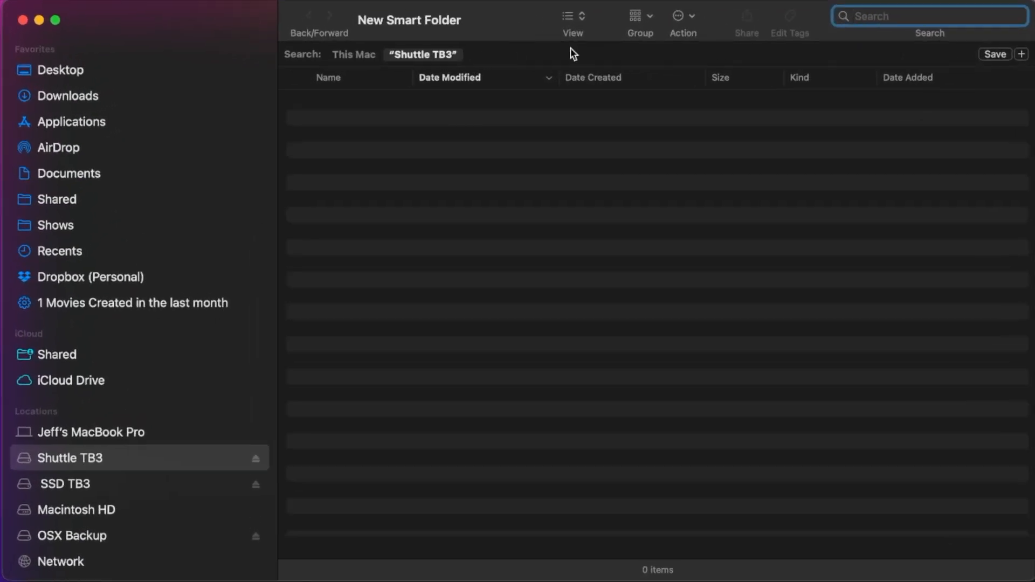
Add a search criterion to the new smart folder requiring Kind is Movie.
click(1022, 54)
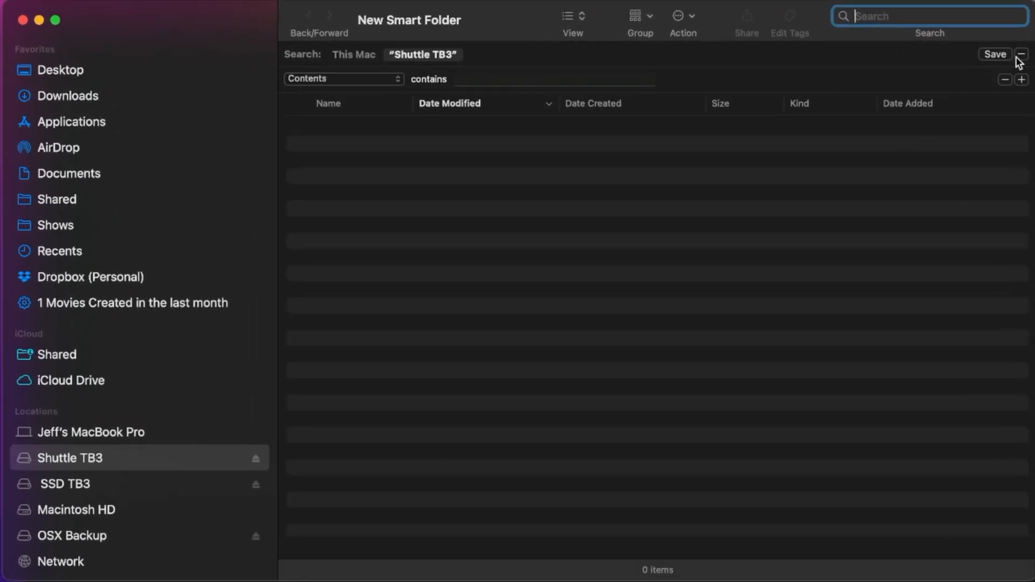
click(369, 79)
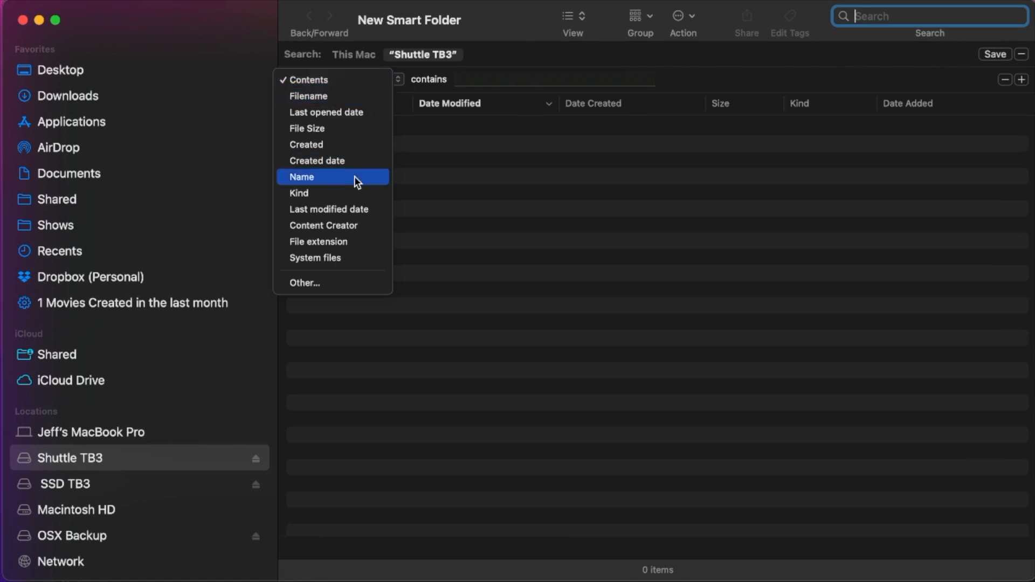
click(349, 193)
click(494, 80)
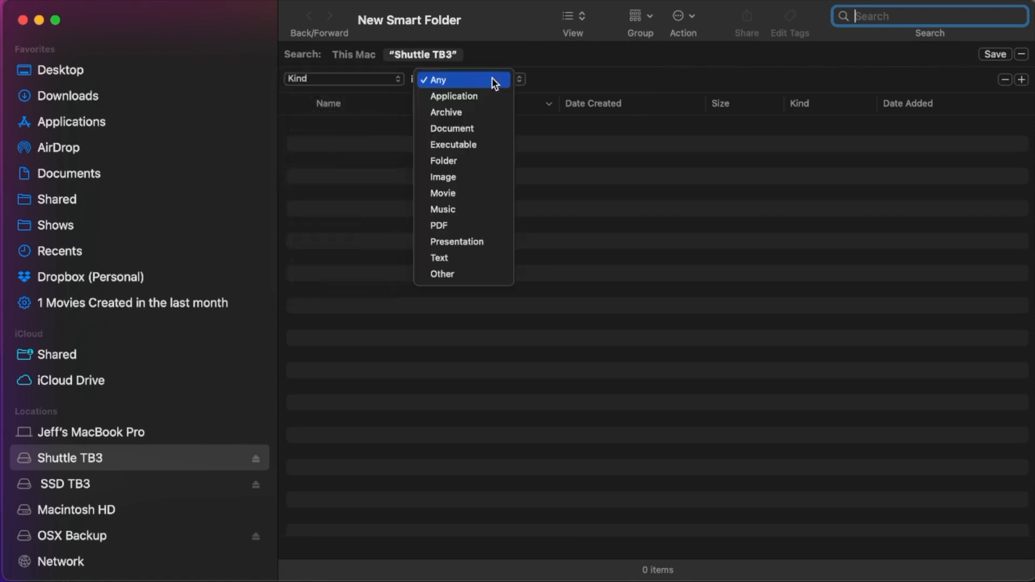
click(492, 193)
Add a second search criterion based on the Pixel width attribute, found by searching the additional attributes for "pixel".
click(1021, 80)
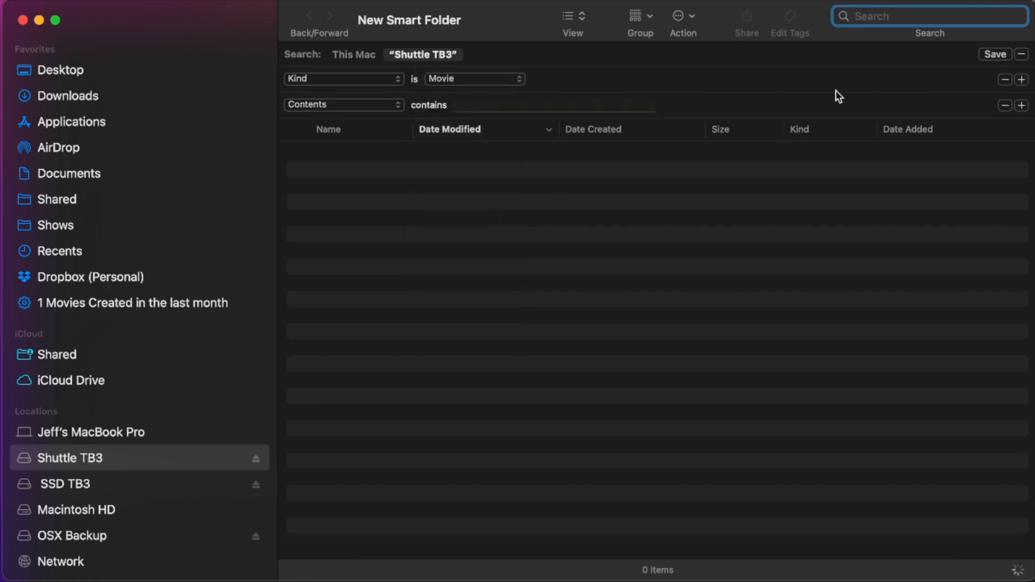
click(297, 107)
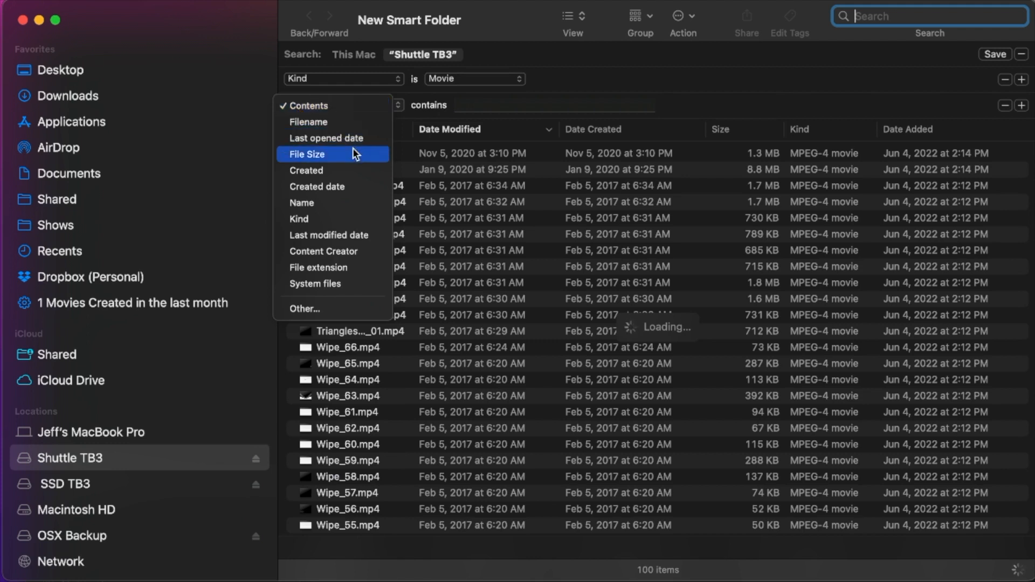
click(328, 308)
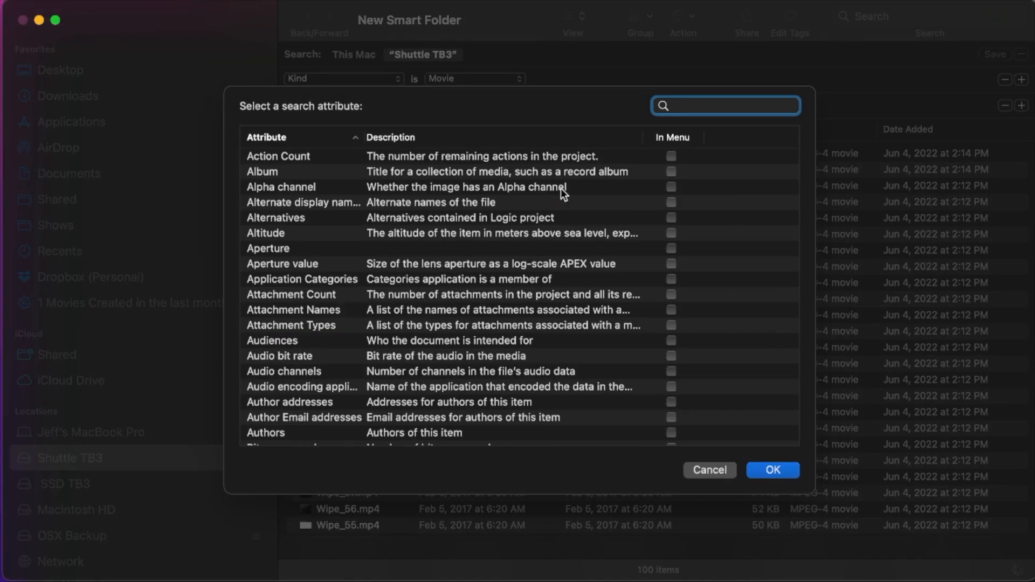
scroll(553, 257, down, 15)
scroll(551, 259, down, 20)
scroll(545, 262, down, 20)
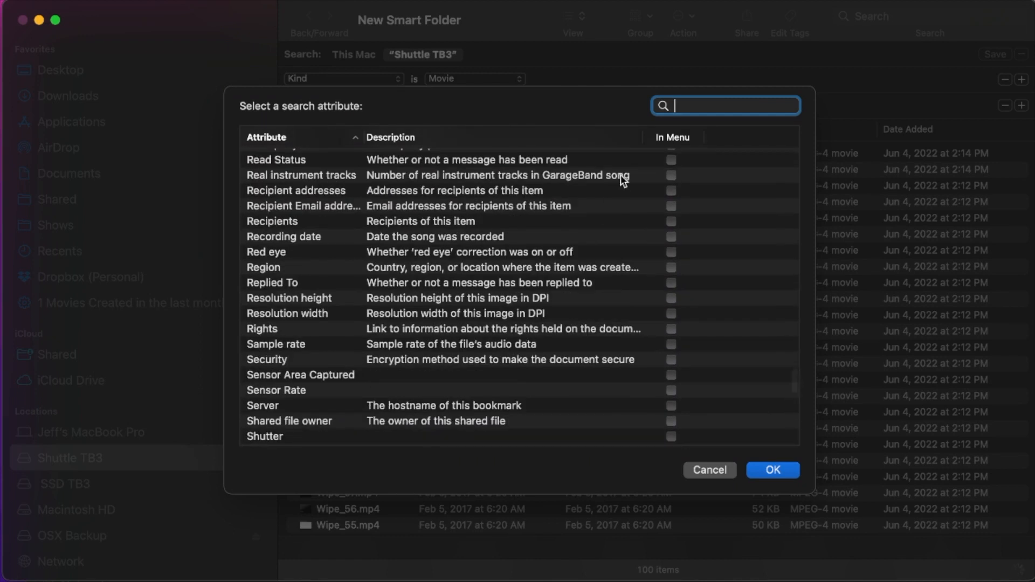
text(pixel)
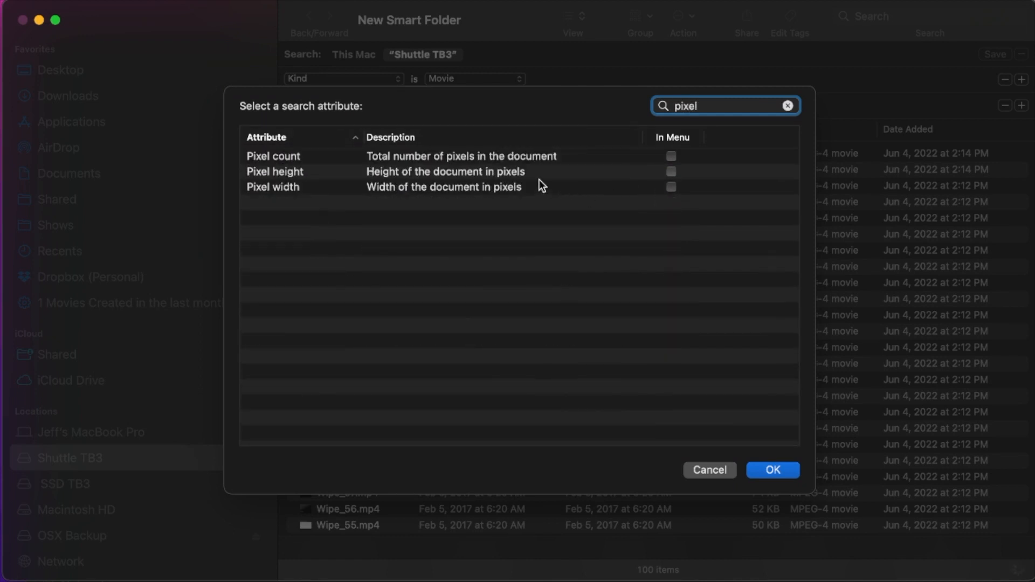
click(509, 187)
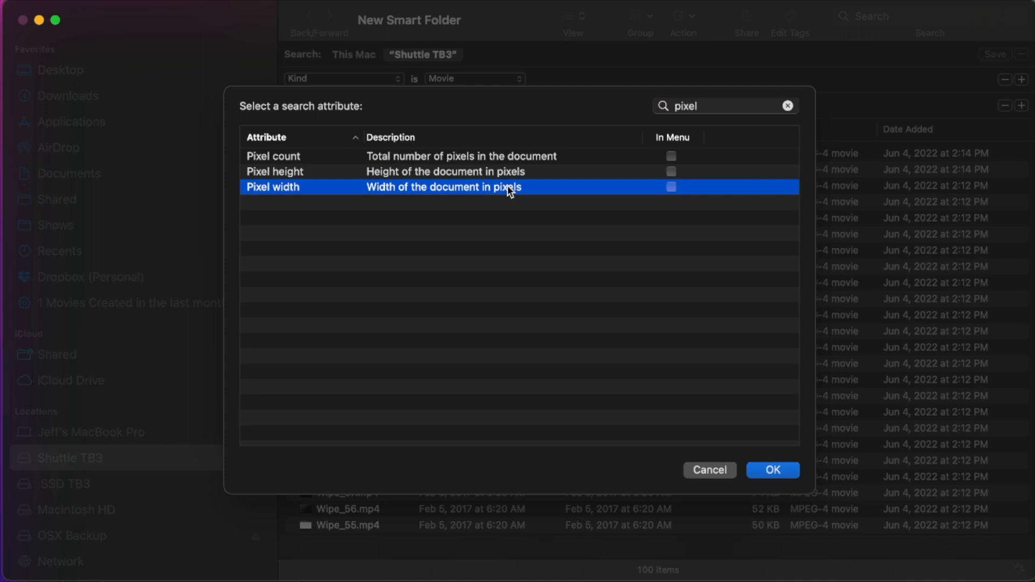
click(773, 470)
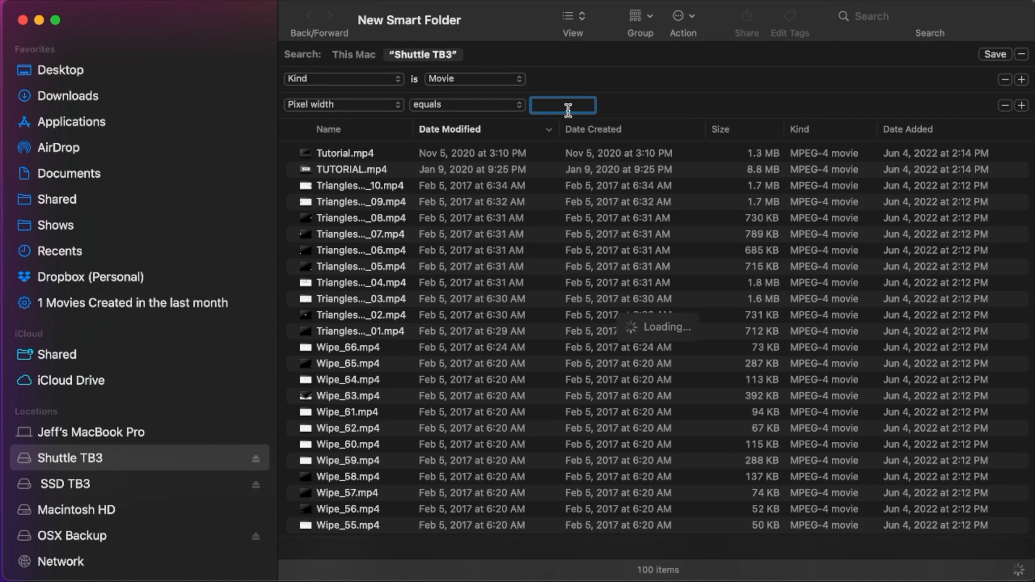
Try the Pixel width criterion with equals 1920 and with equals 3840 to compare the matching movies.
text(1920)
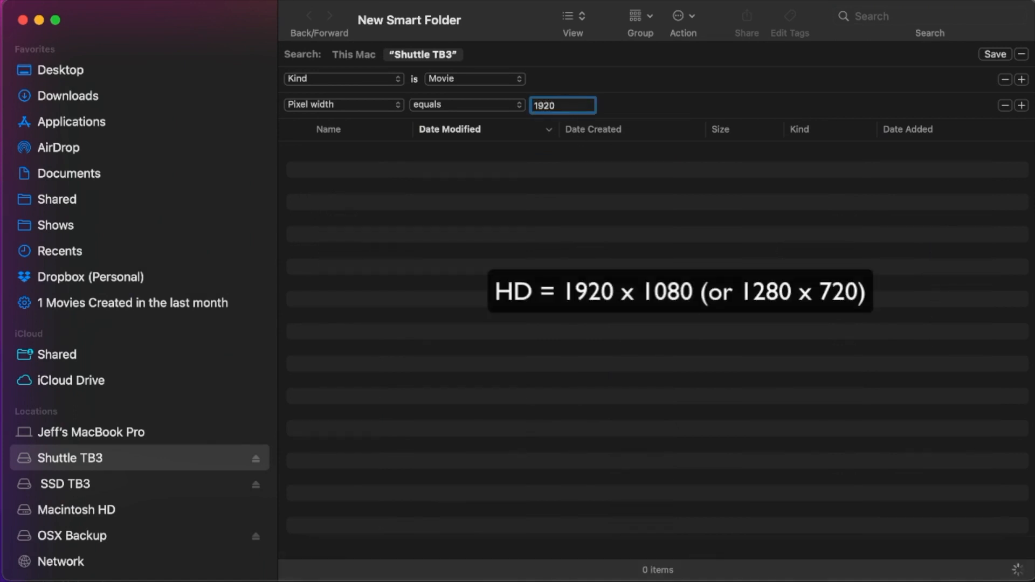
key(Return)
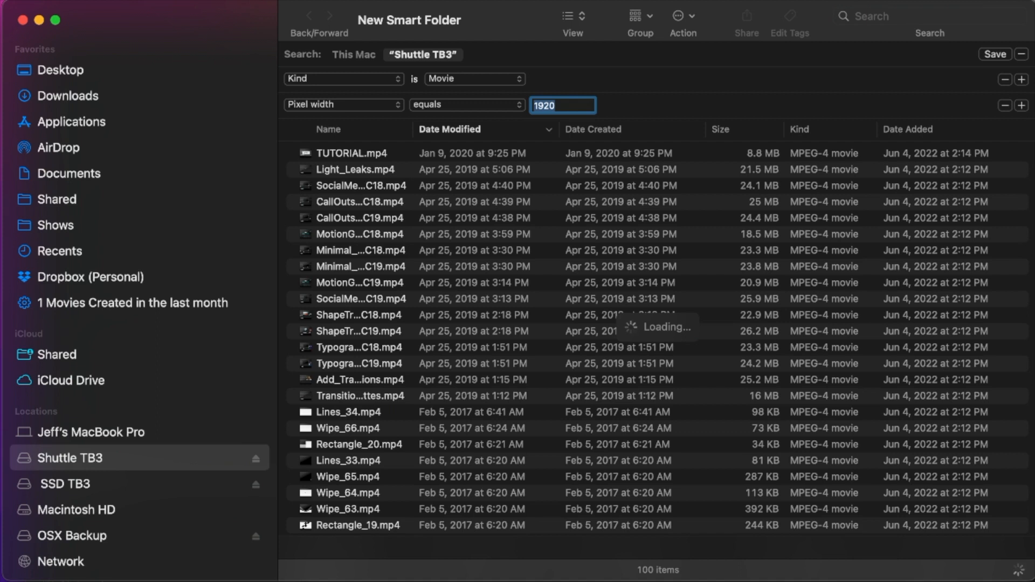
text(3840)
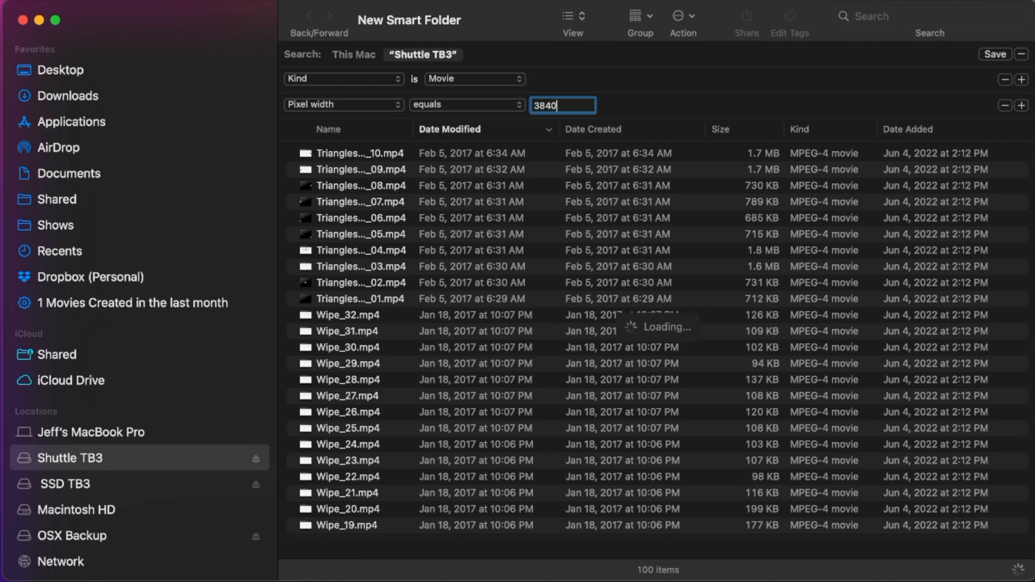
Set the Pixel width criterion to is greater than 4096.
drag(567, 105, 522, 102)
text(4096)
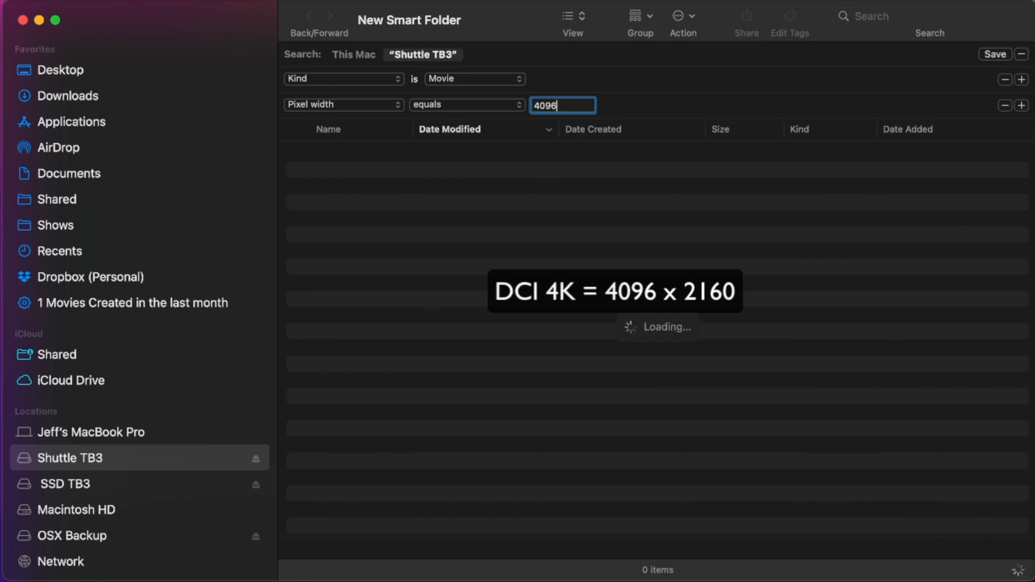
click(451, 104)
click(470, 122)
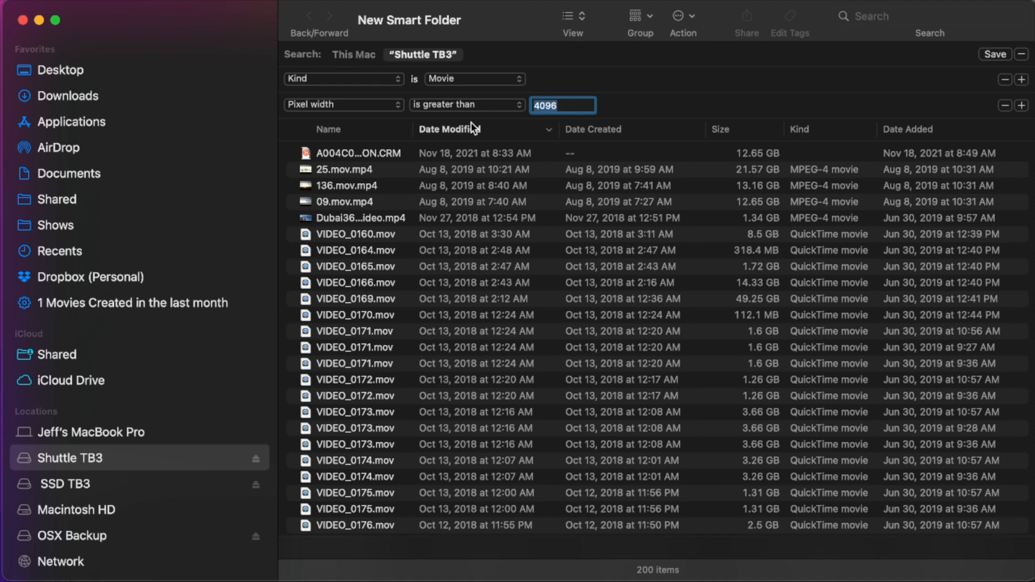
View the file information of 25.mov.mp4, highlight its dimensions, and close the information window.
click(465, 170)
right_click(465, 169)
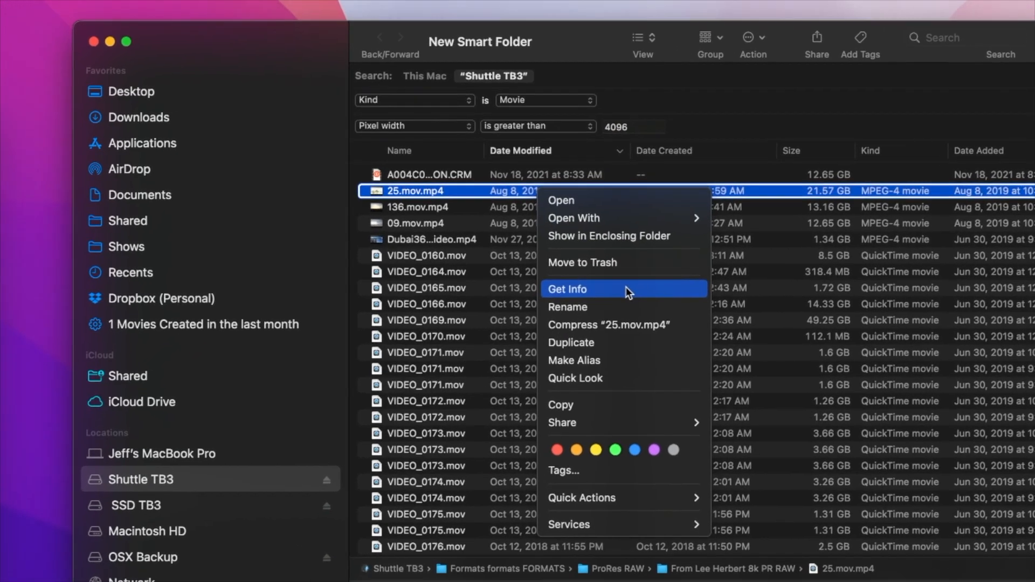
click(556, 266)
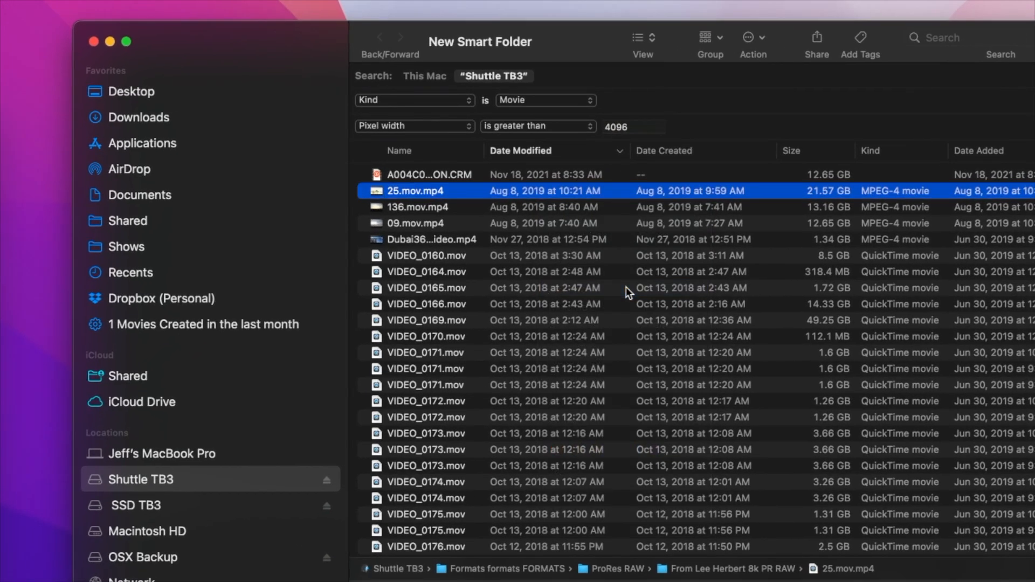
drag(75, 492, 126, 491)
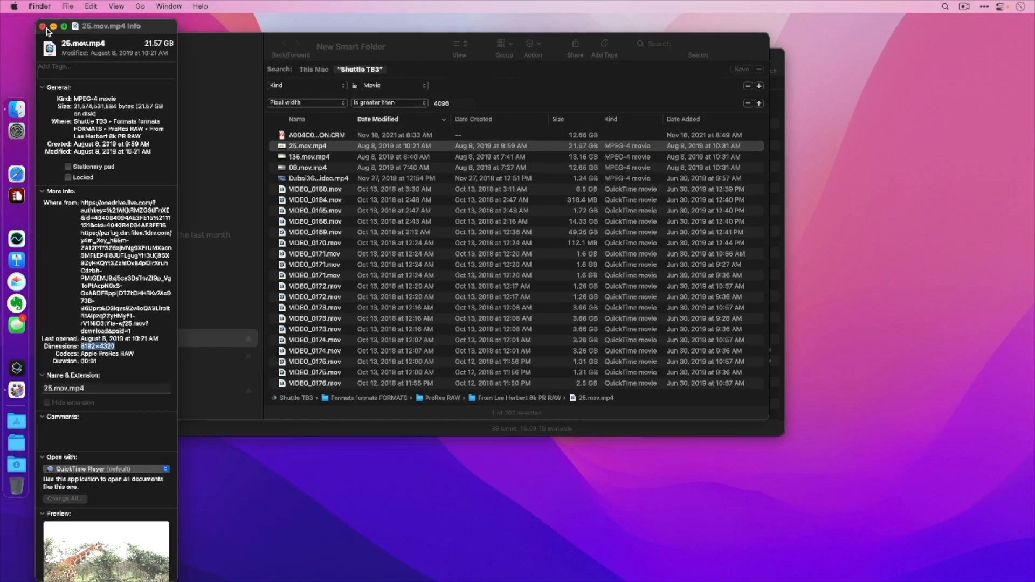
click(18, 11)
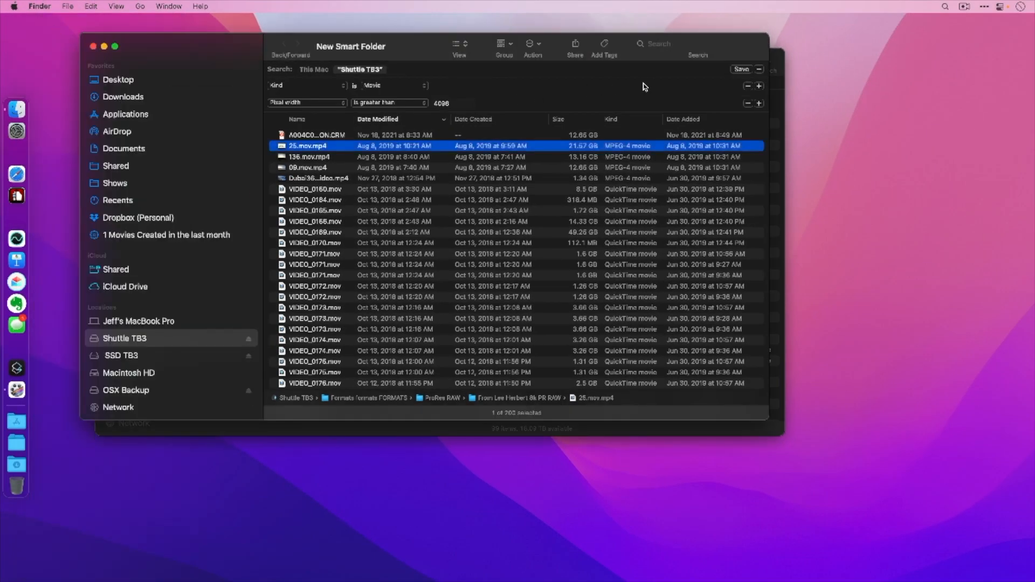
Save the smart folder as "2 Greater than 4k shots" and show the Saved Searches folder that contains it.
click(742, 69)
text(2 Greater than 4k shots)
key(Return)
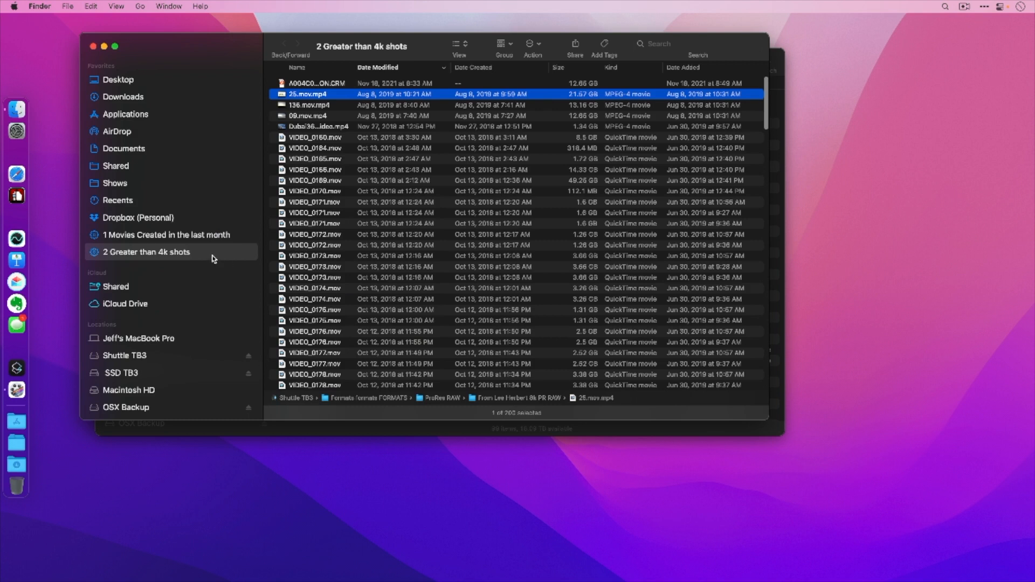
right_click(186, 251)
click(280, 270)
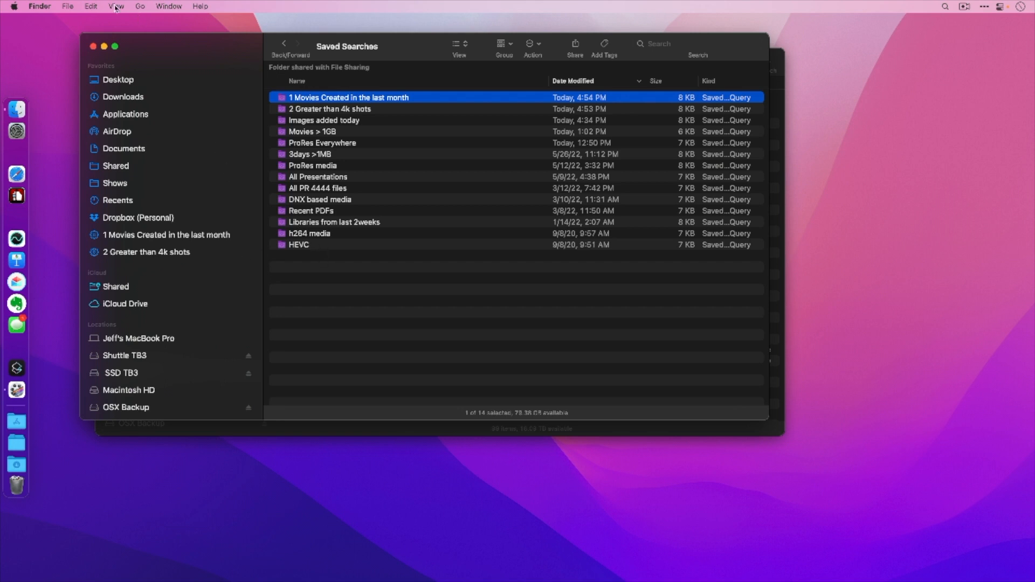
Create a third smart folder with Shuttle TB3 as its search location.
click(67, 6)
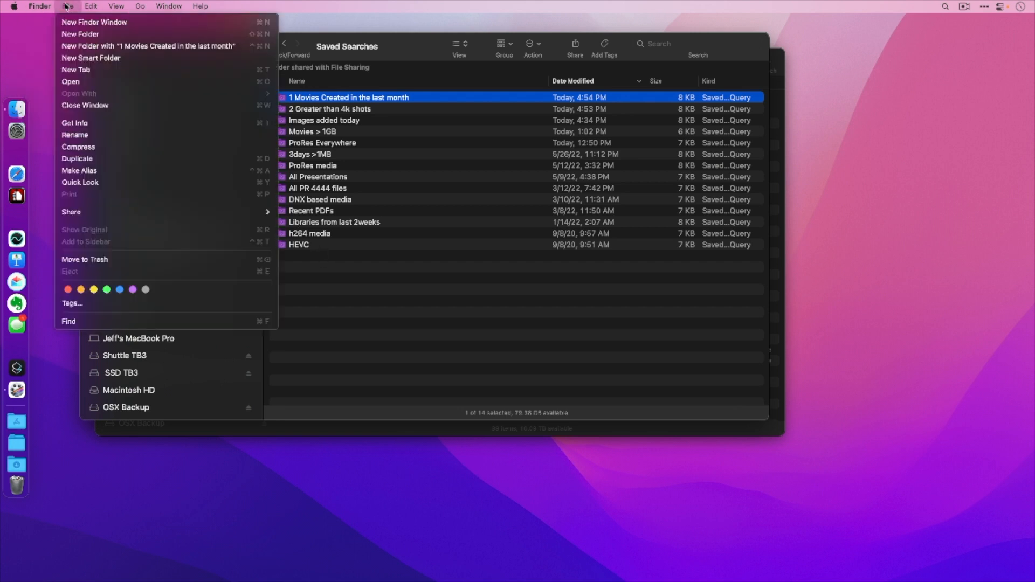
click(87, 58)
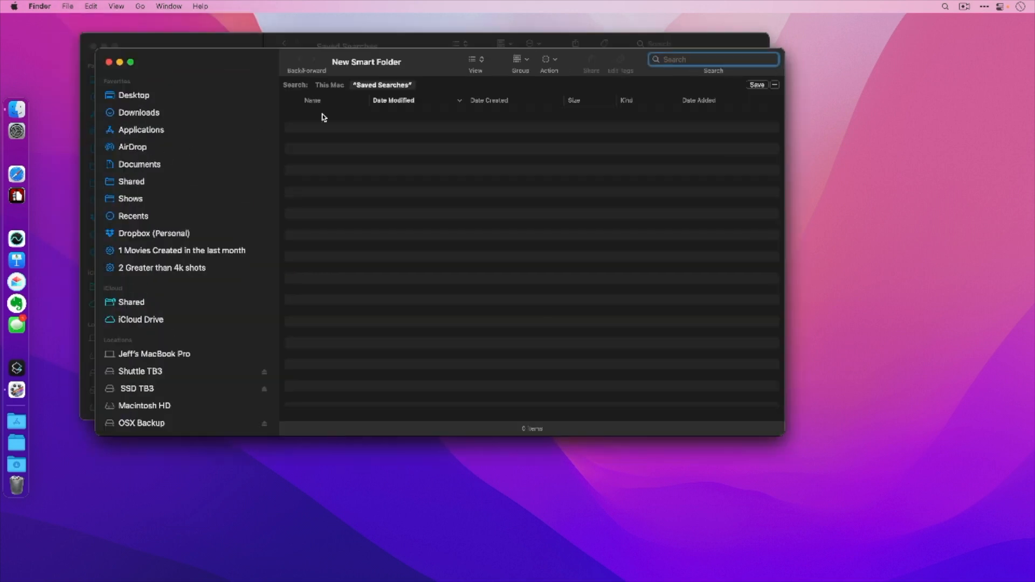
click(155, 373)
click(68, 6)
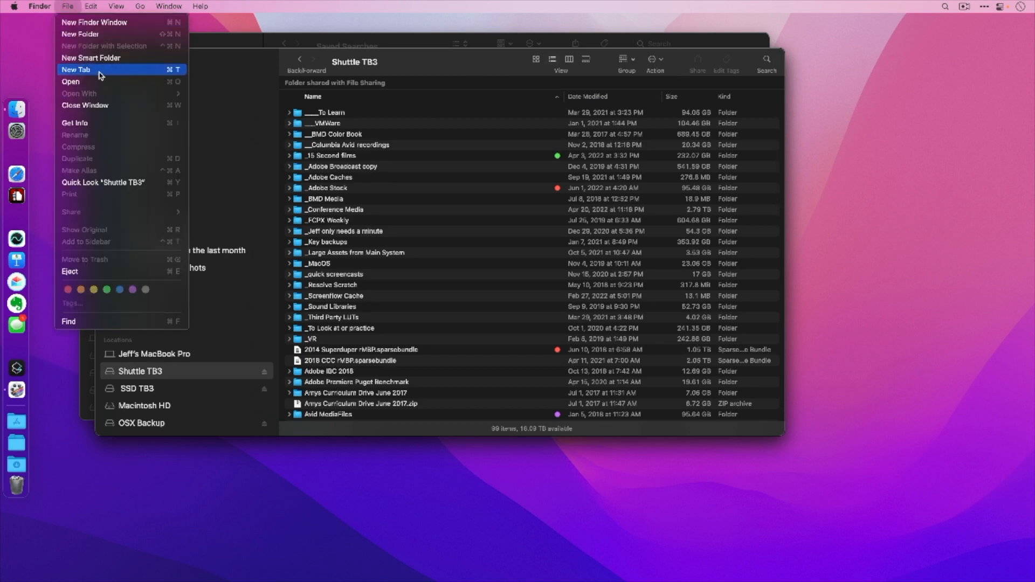
click(89, 58)
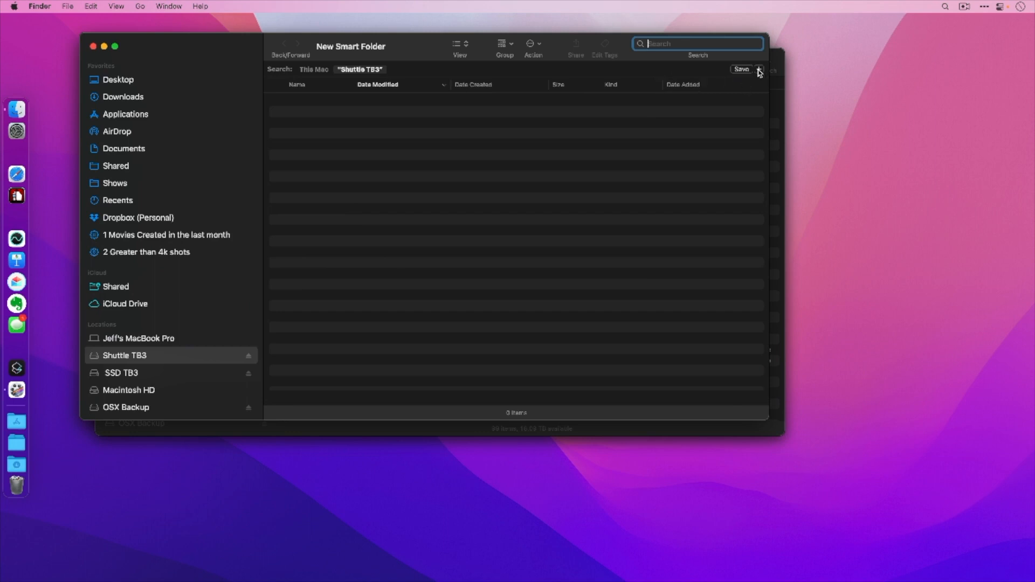
Add a first criterion to the third smart folder so that Kind is Movie.
click(758, 69)
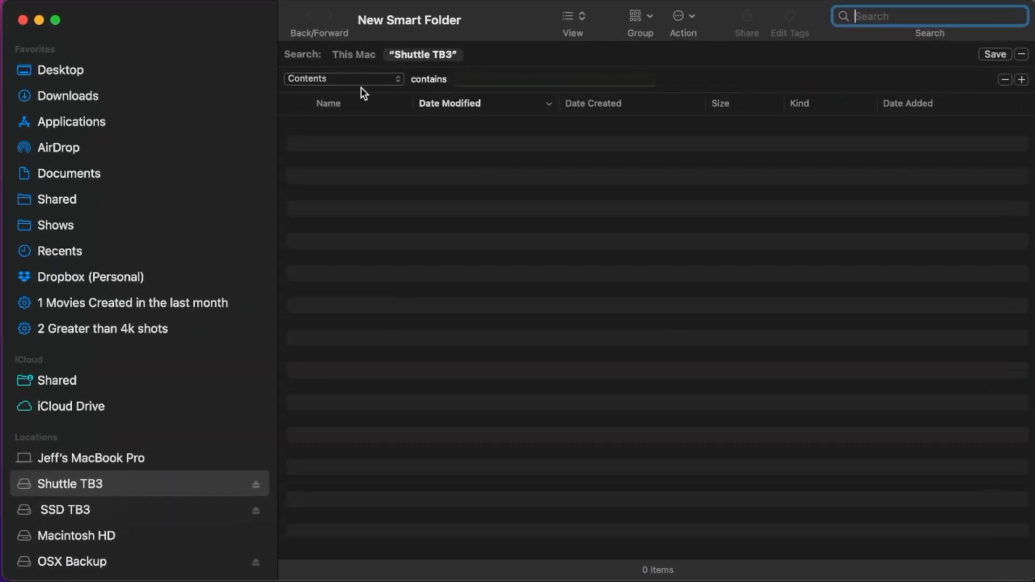
click(357, 78)
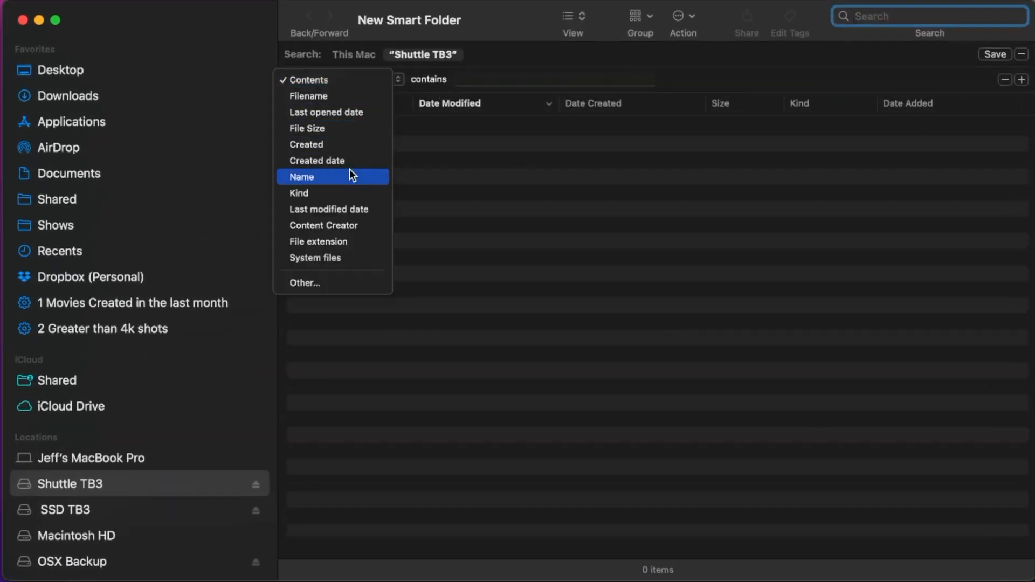
click(346, 192)
click(480, 80)
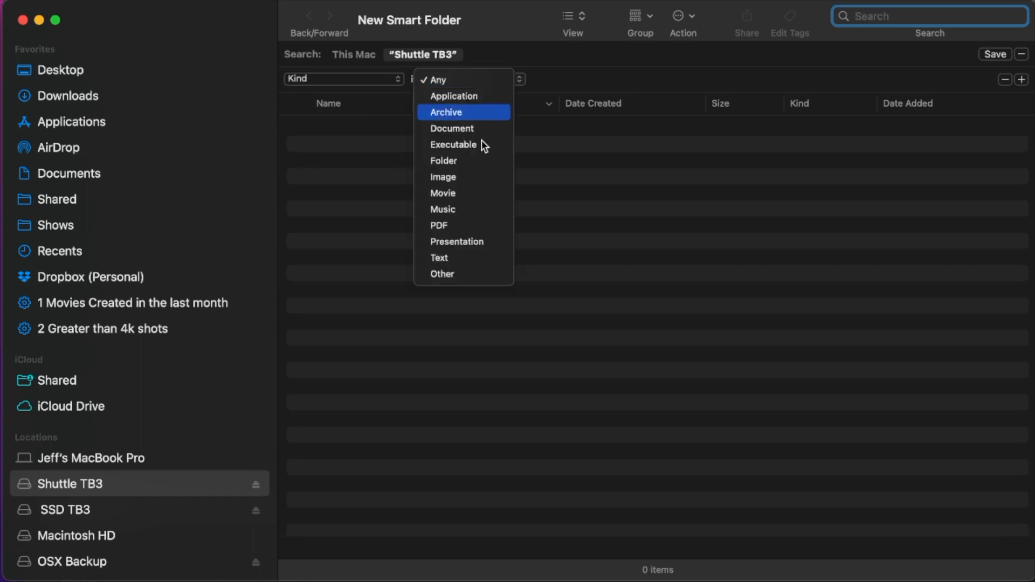
click(477, 193)
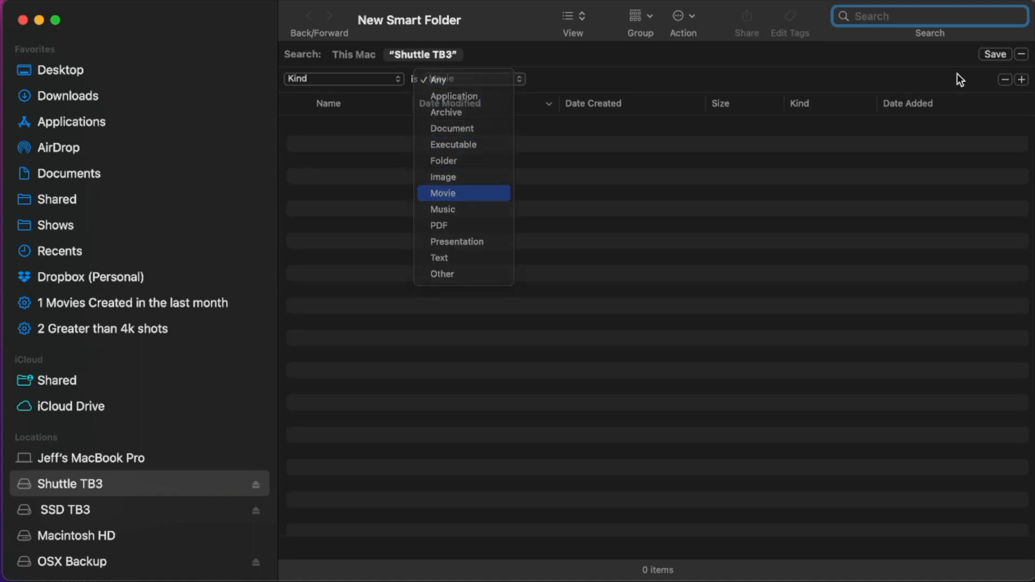
Add a second criterion row and include the Codecs attribute among the regularly offered search attributes.
click(1020, 81)
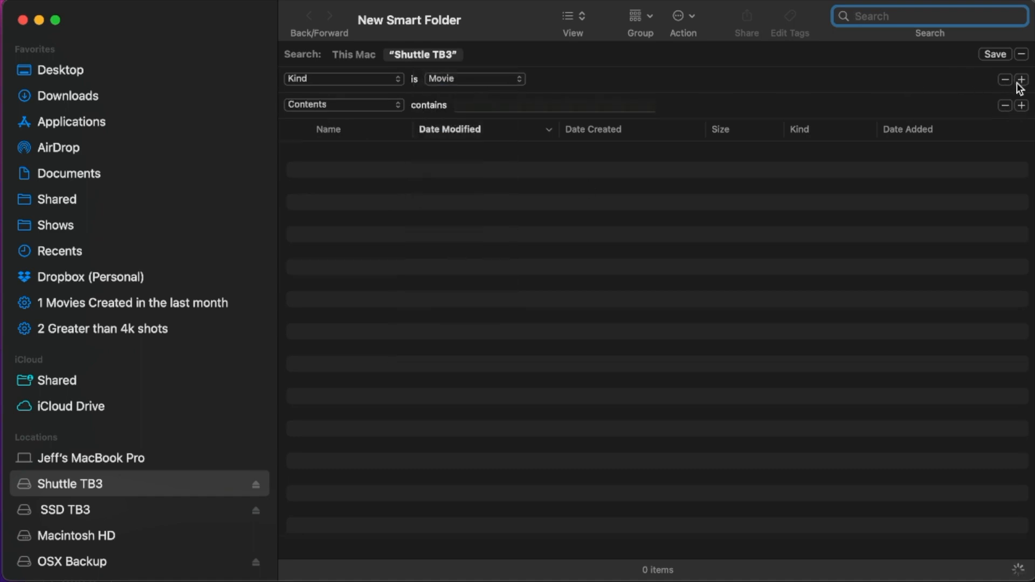
click(344, 107)
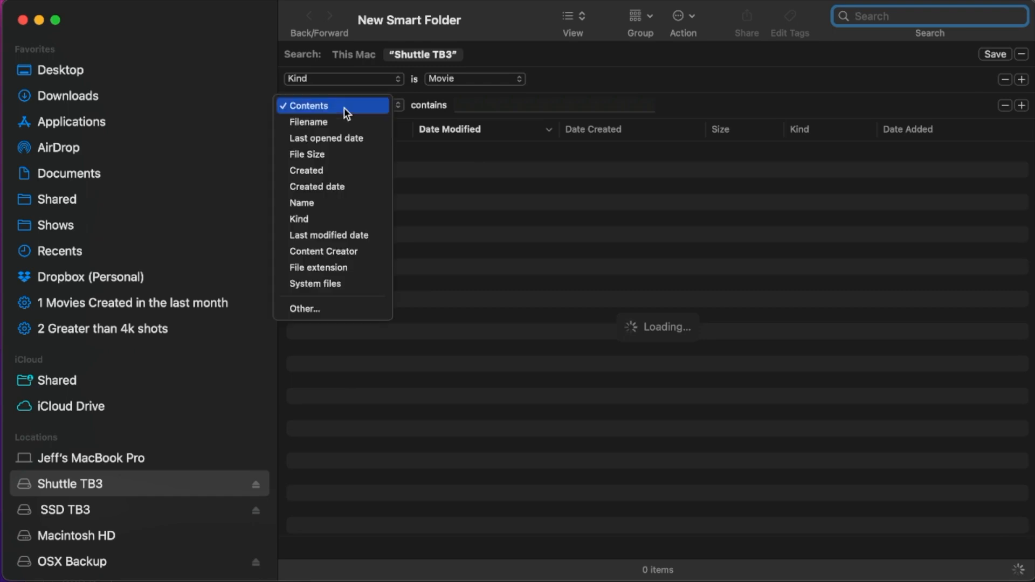
click(344, 306)
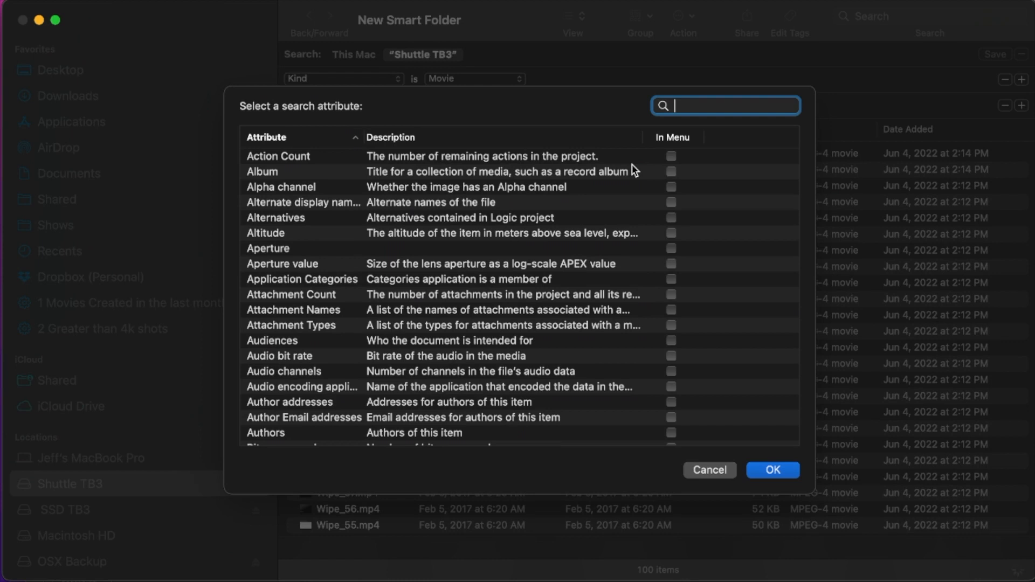
text(codec)
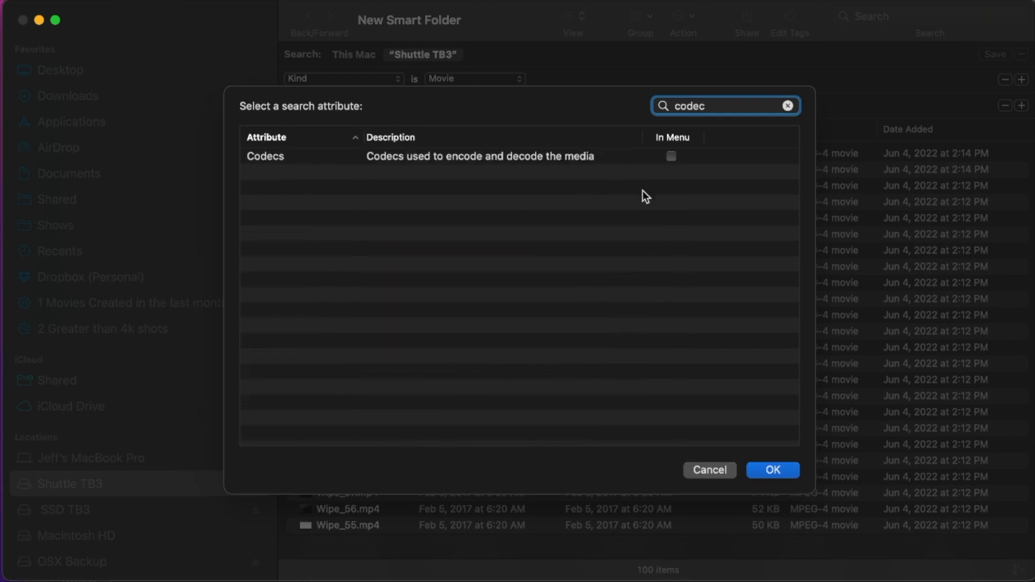
click(670, 157)
click(760, 468)
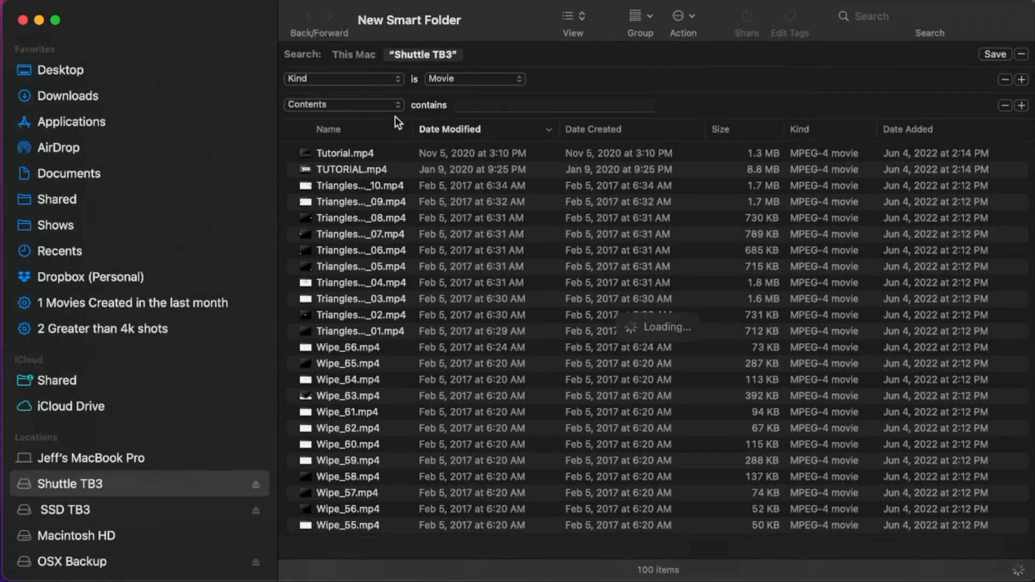
Set the third smart folder's second criterion so that Codecs matches ProRes.
click(378, 107)
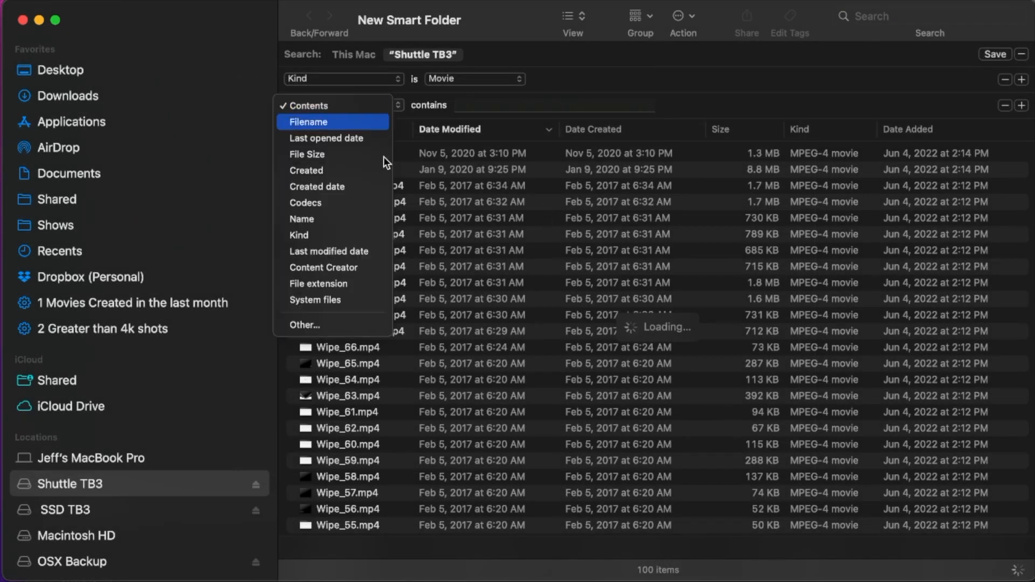
click(372, 204)
text(ProRe)
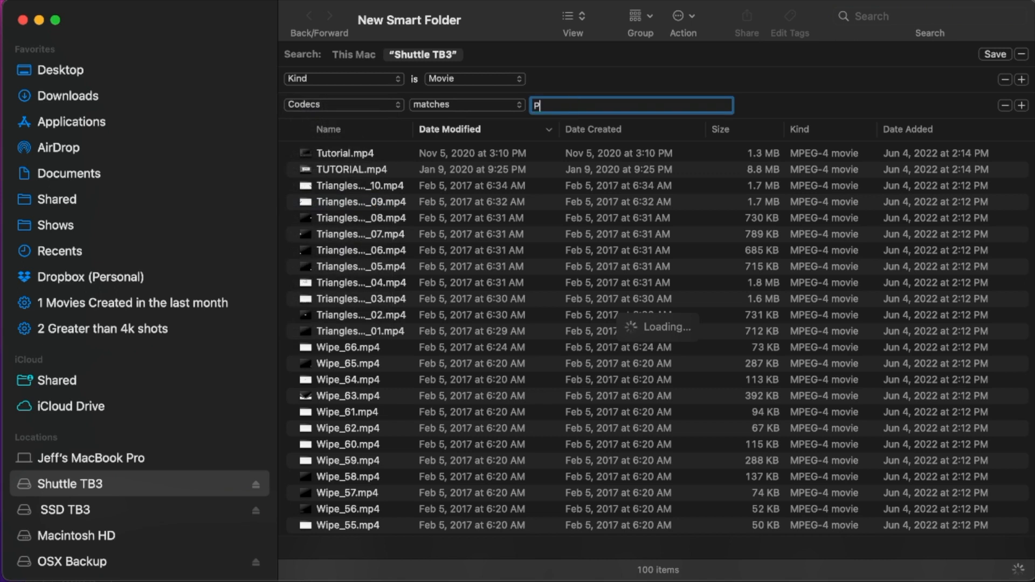
text(s)
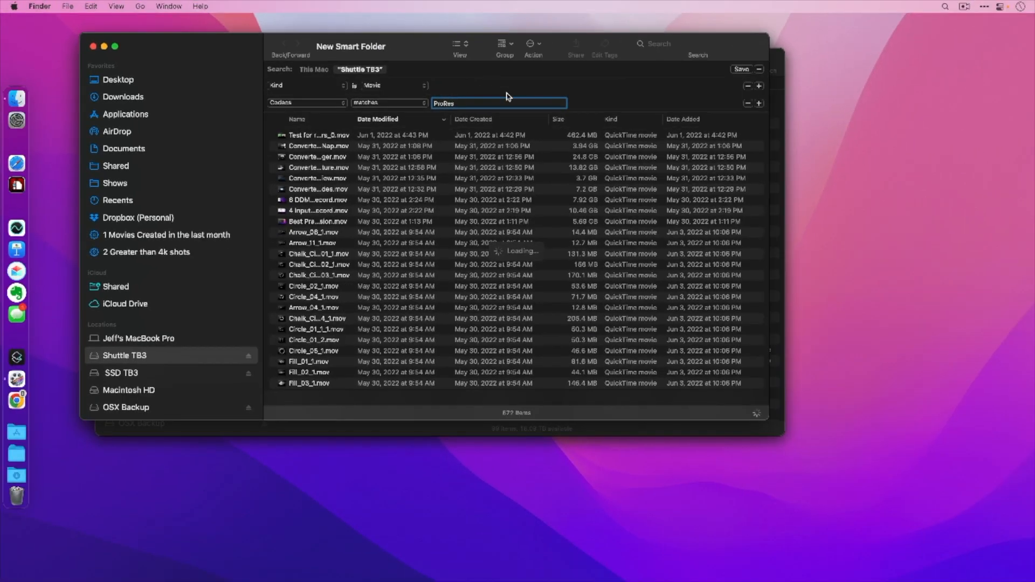
Save the smart folder as "3 ProRes files".
click(740, 70)
text(3 ProRes files)
key(Return)
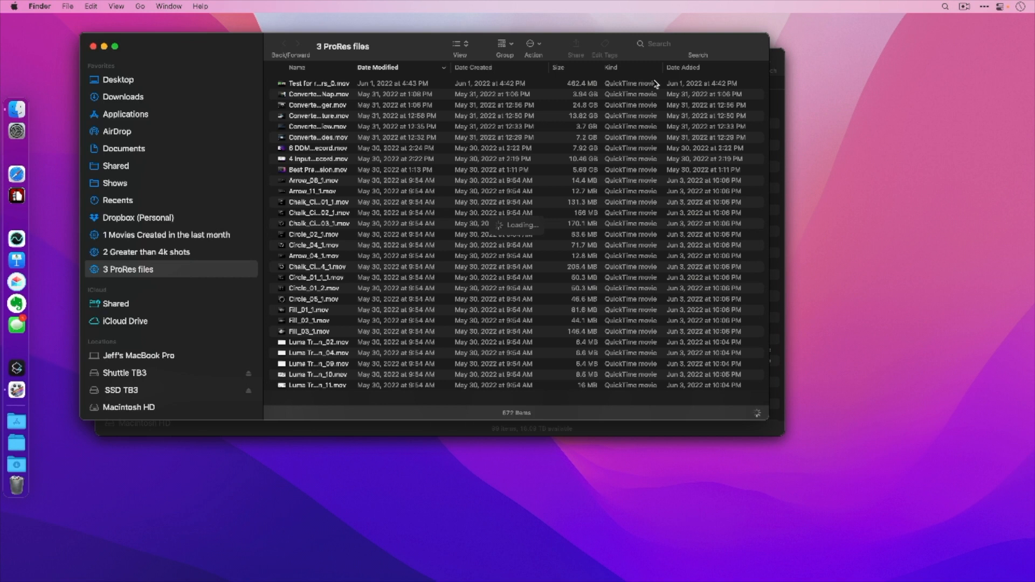
click(73, 5)
click(113, 57)
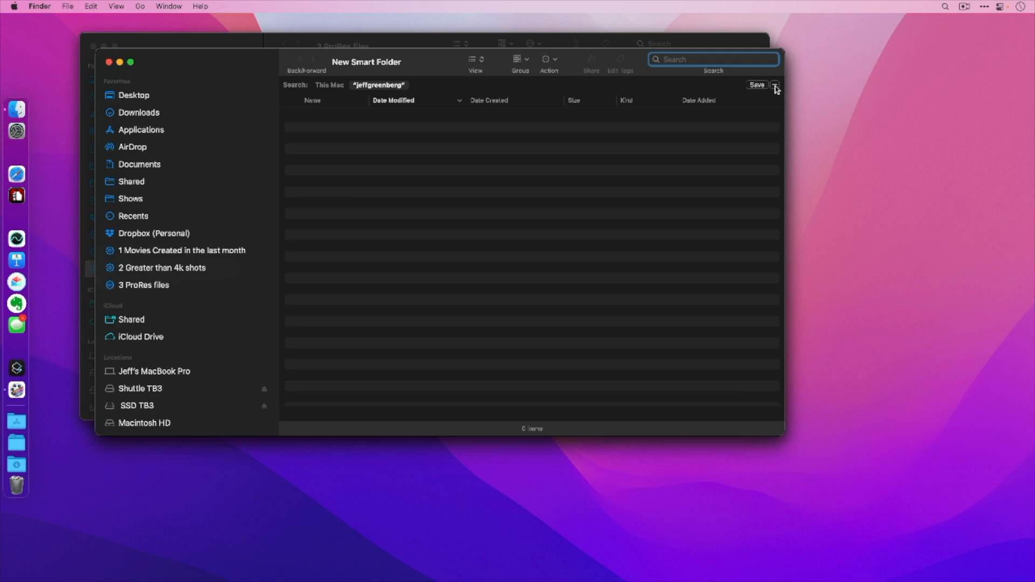
click(775, 86)
click(305, 102)
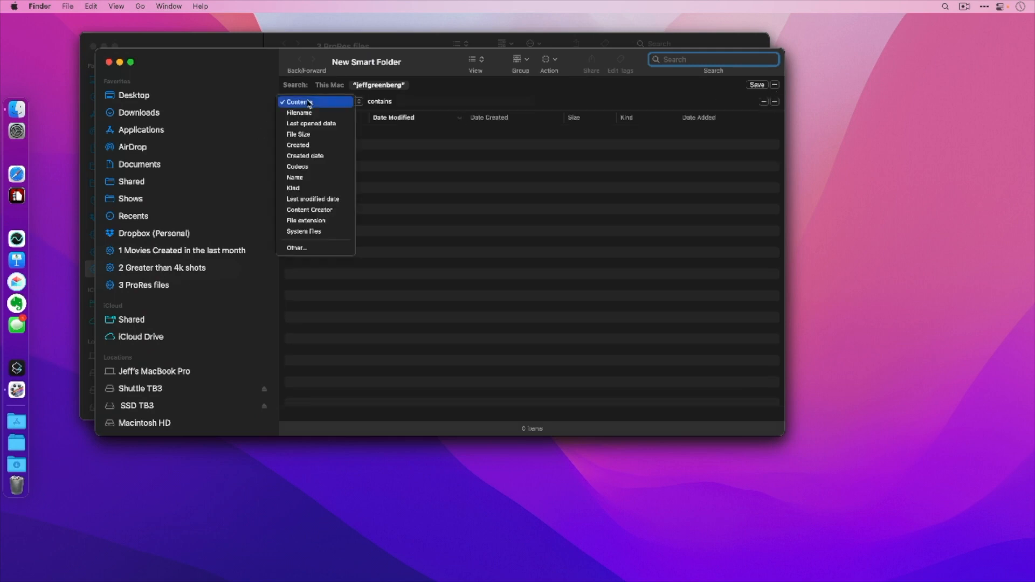
click(315, 187)
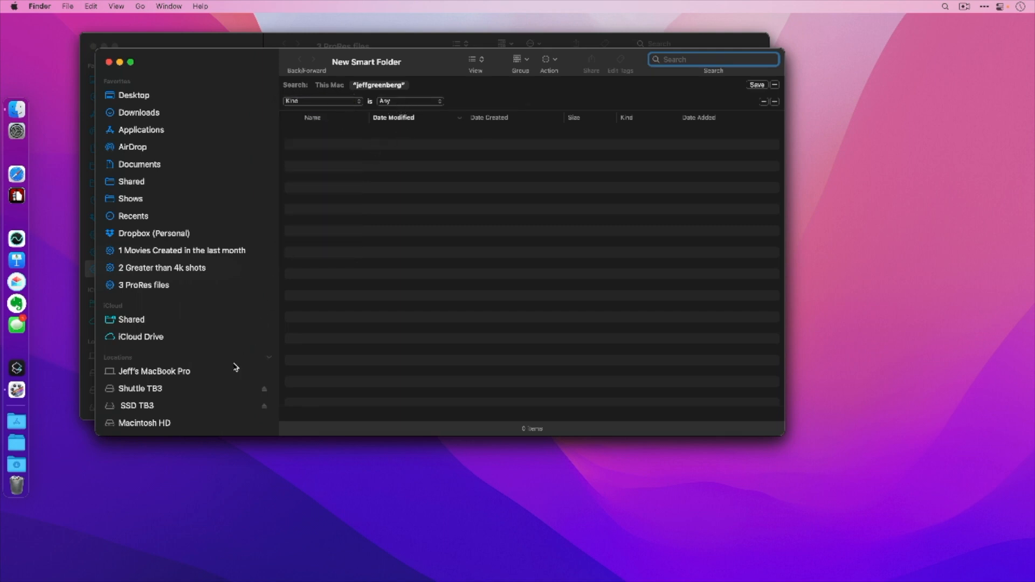
Create a fourth smart folder with Shuttle TB3 as its search location.
click(215, 390)
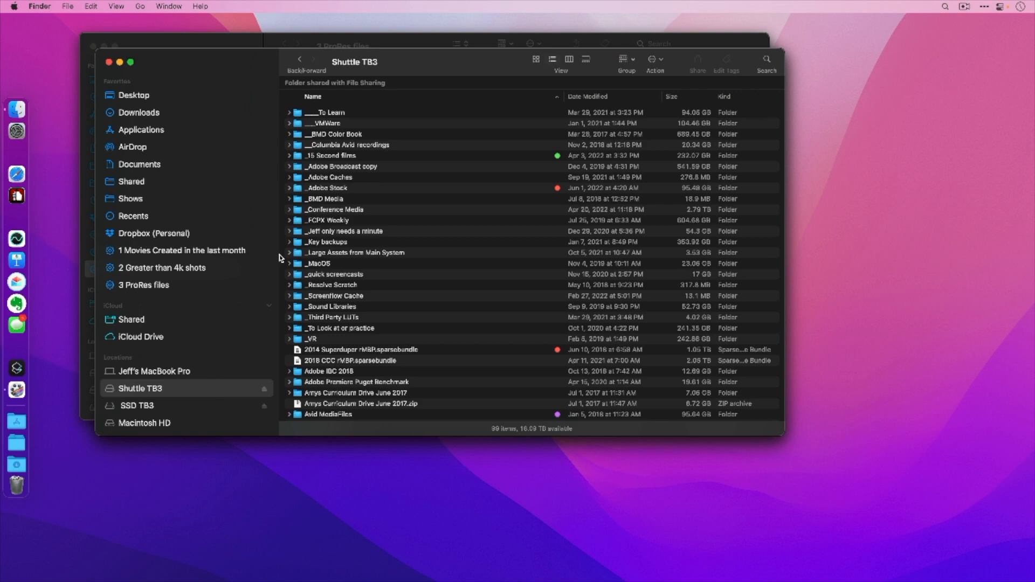
click(71, 5)
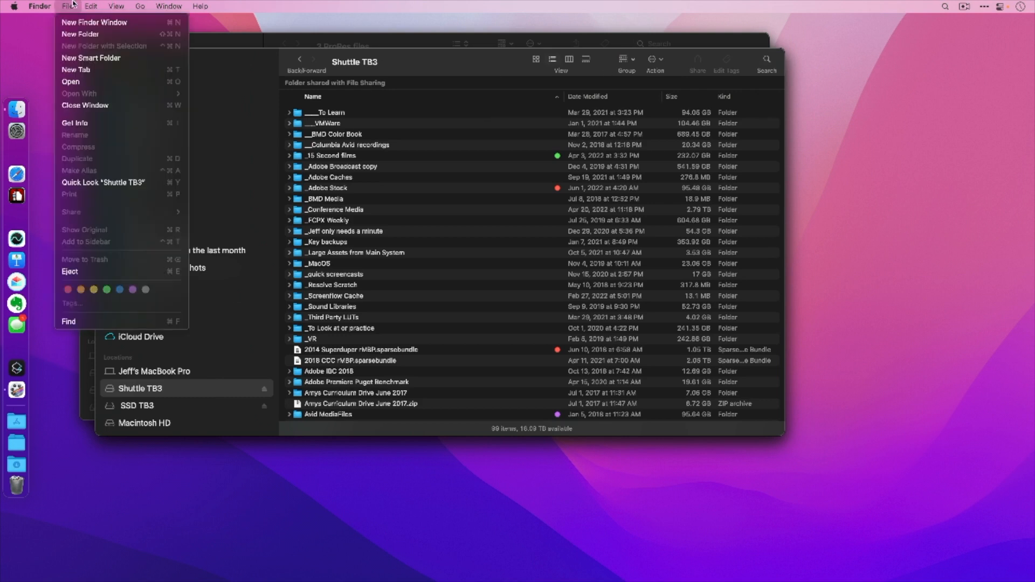
click(123, 58)
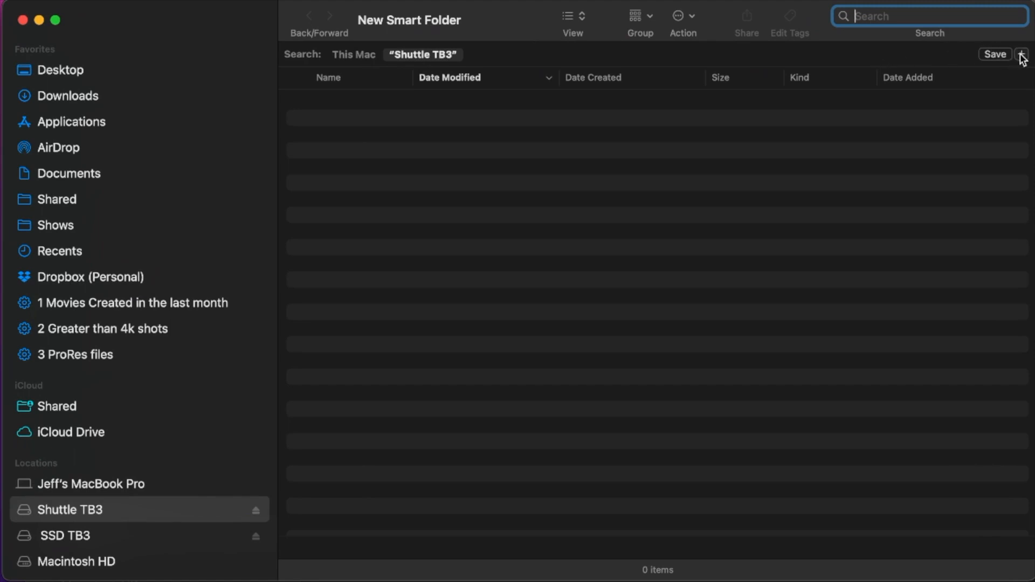
Add a first criterion to the fourth smart folder so that Kind is Movie.
click(1021, 54)
click(375, 77)
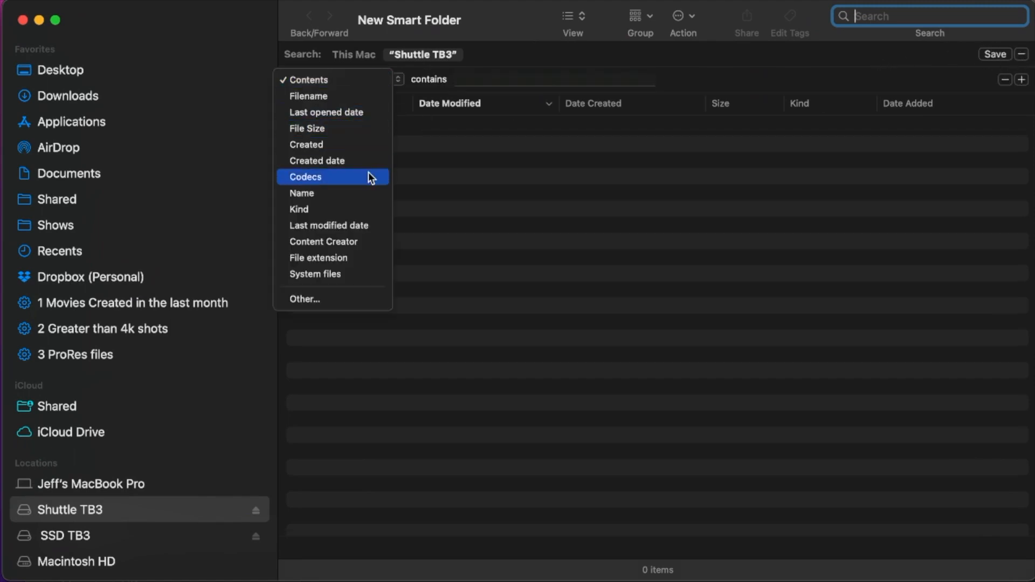
click(361, 208)
click(476, 76)
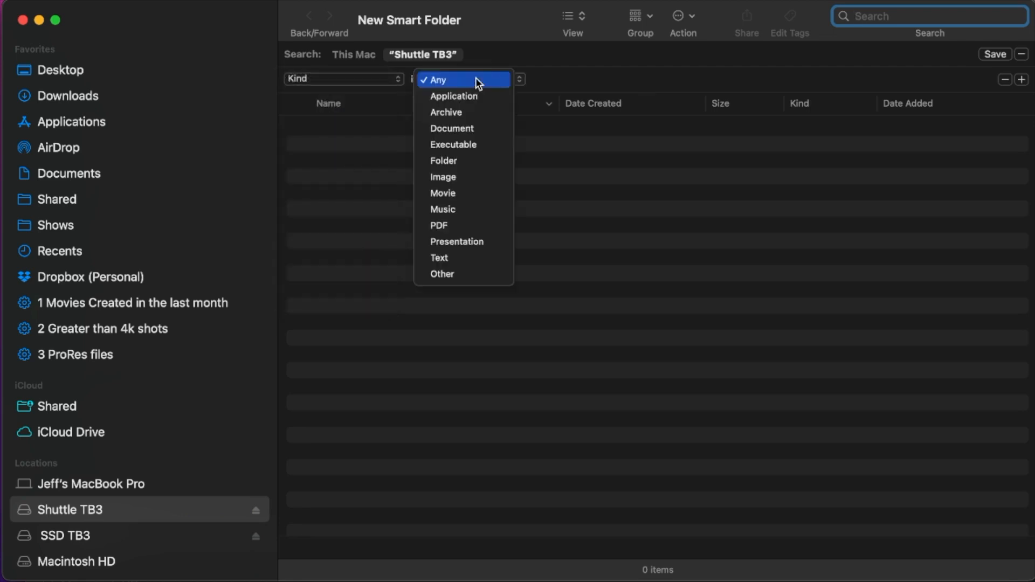
click(488, 193)
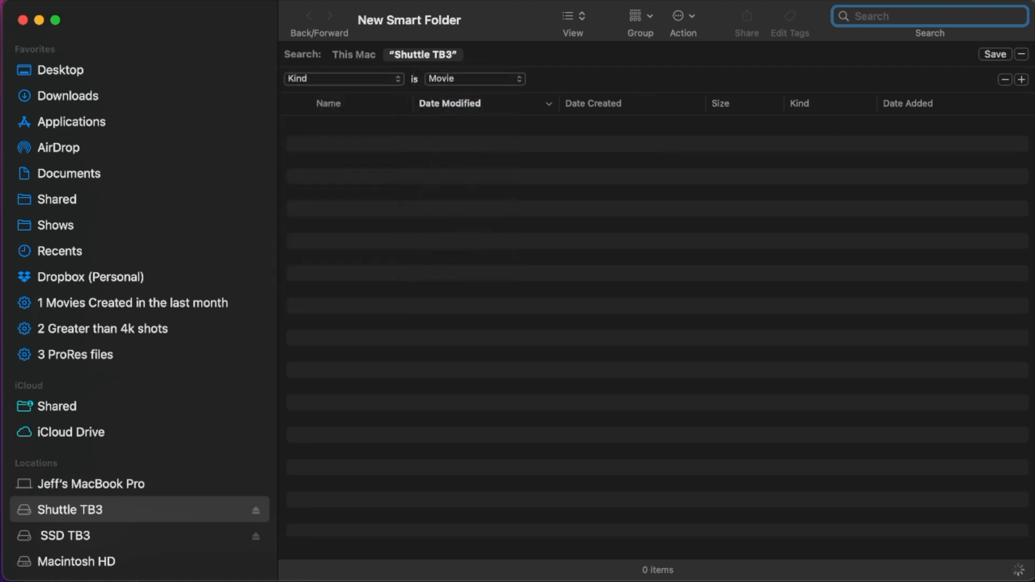
Add a second criterion using the Color profile search attribute so that Color profile matches 2020.
click(1021, 80)
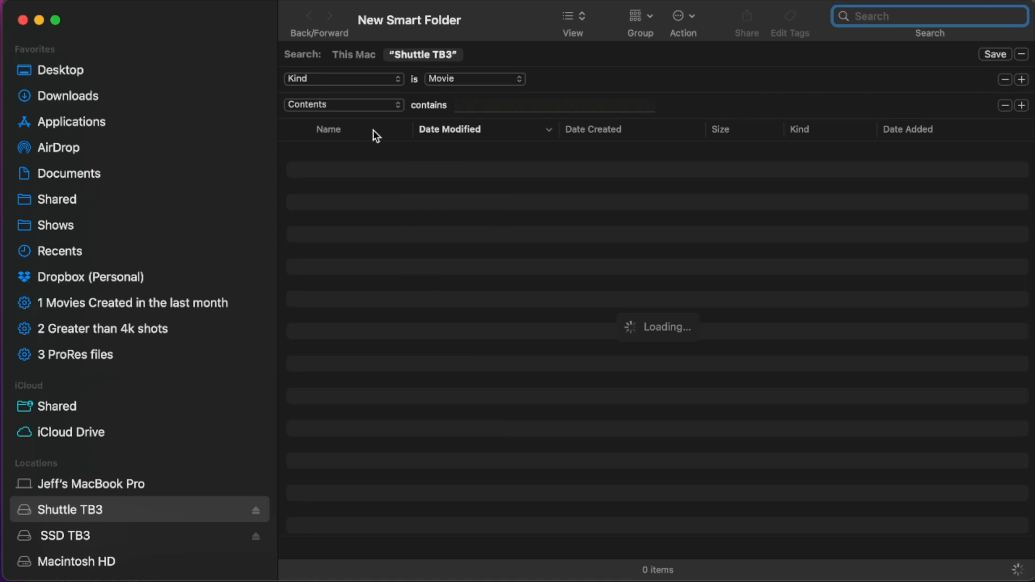
click(333, 105)
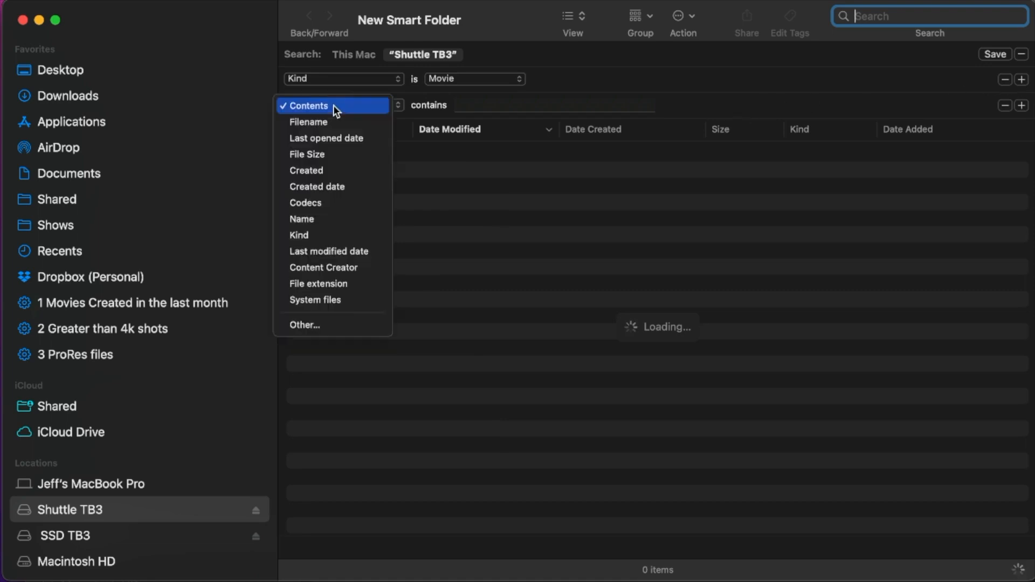
click(348, 326)
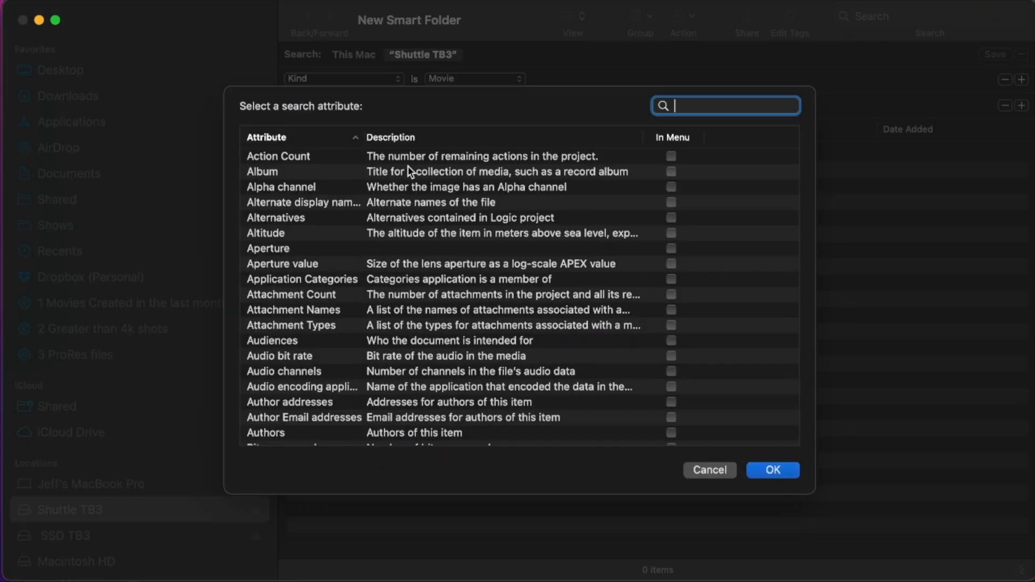
text(color)
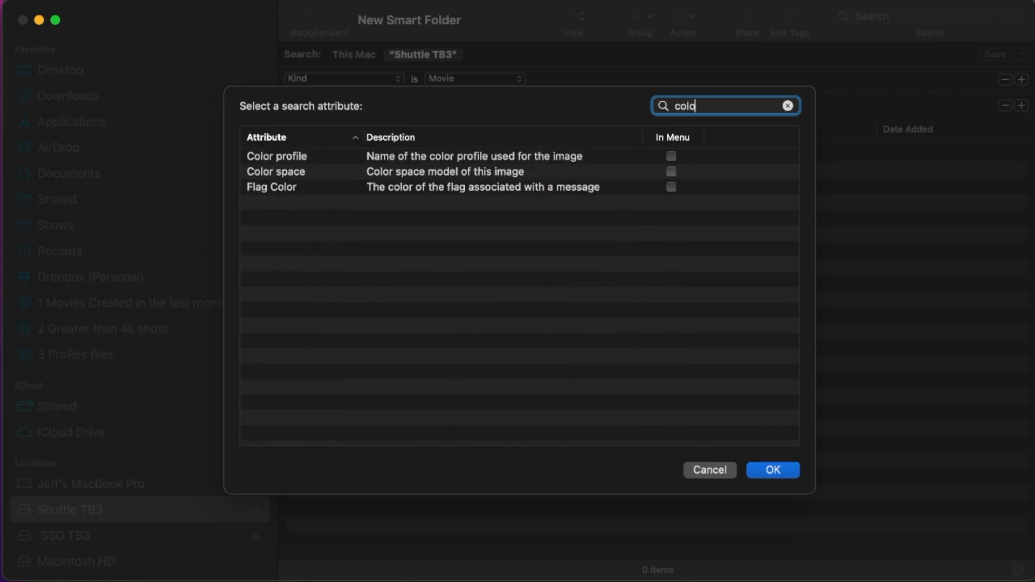
click(624, 160)
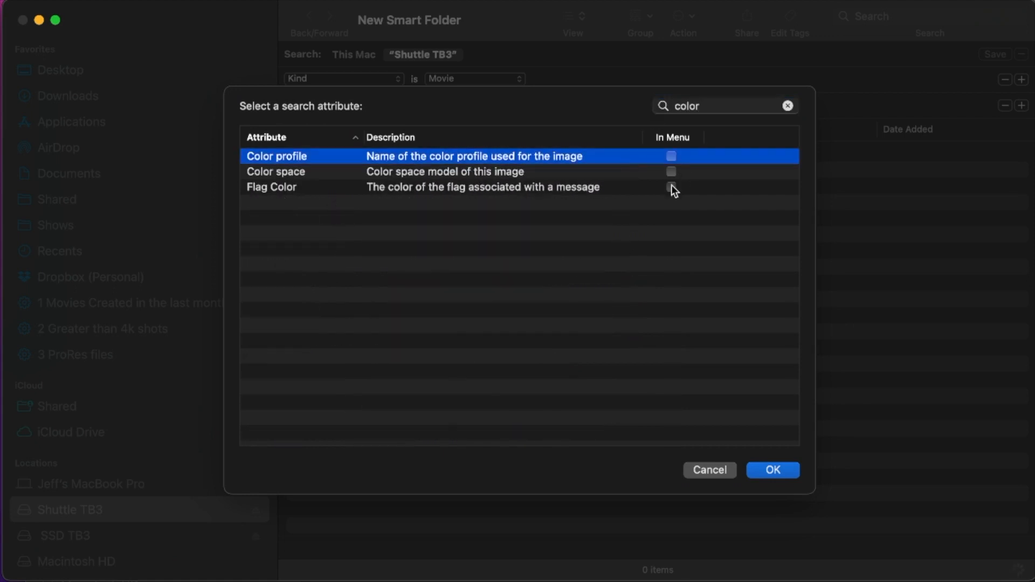
click(760, 470)
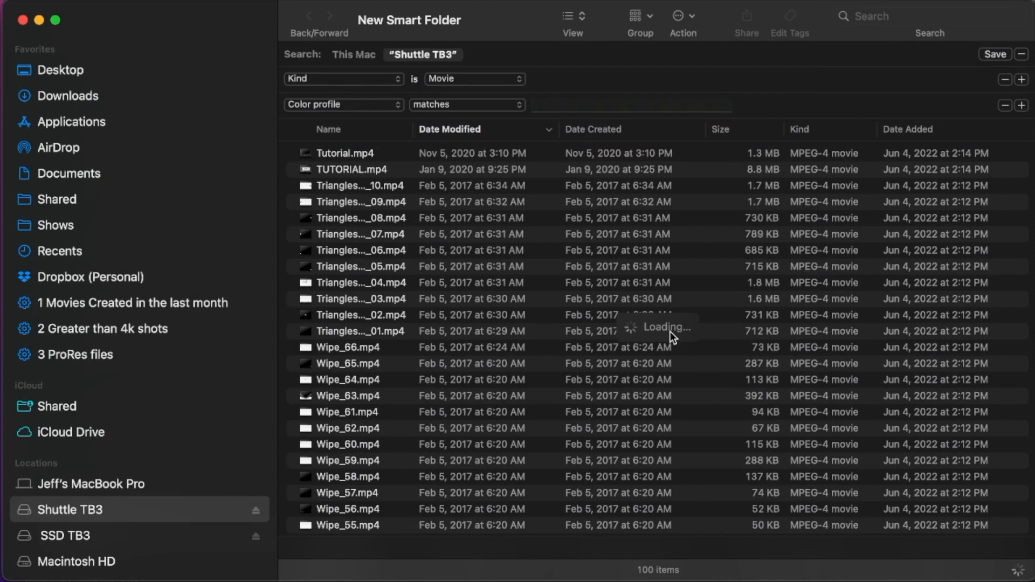
click(596, 107)
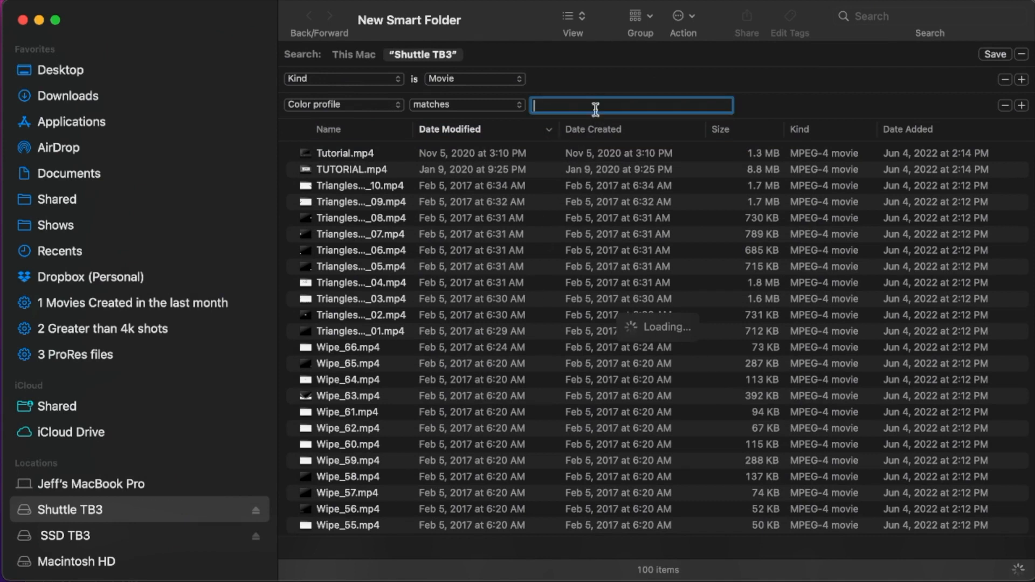
text(2020)
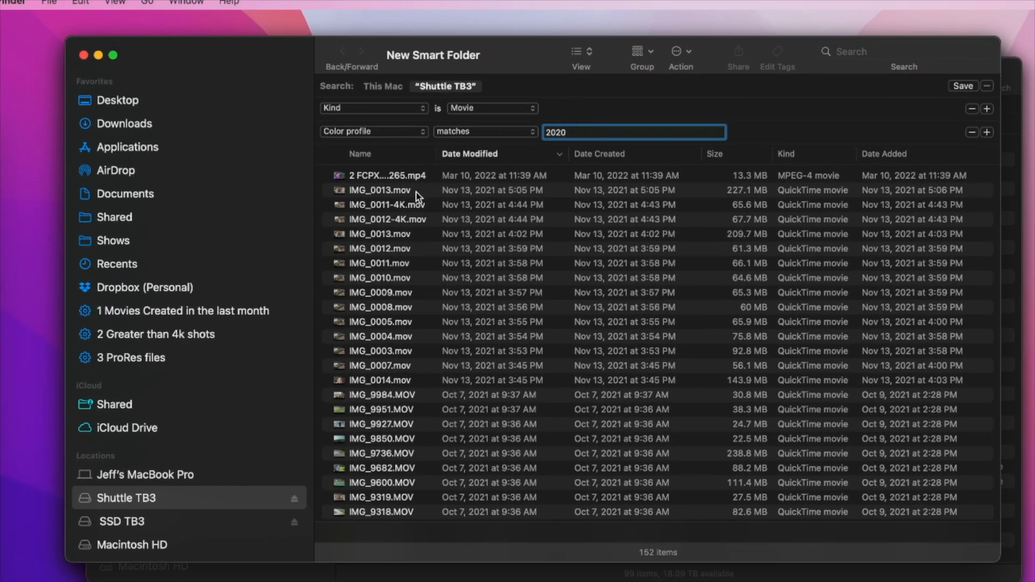
Check the color profile of the 227.1 MB IMG_0013.mov in its file information, then close the information window.
click(402, 177)
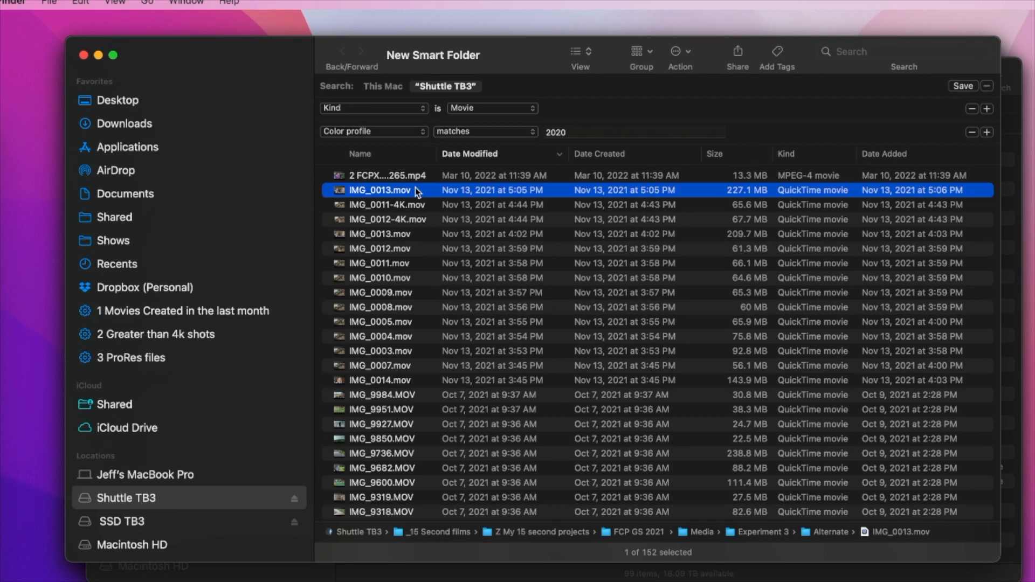
right_click(402, 178)
click(442, 276)
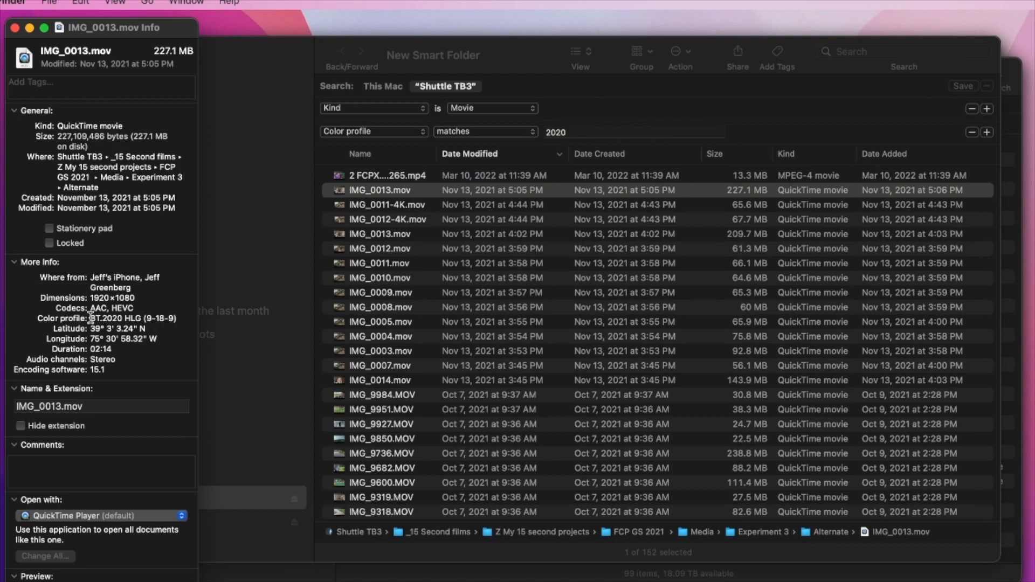
triple_click(93, 318)
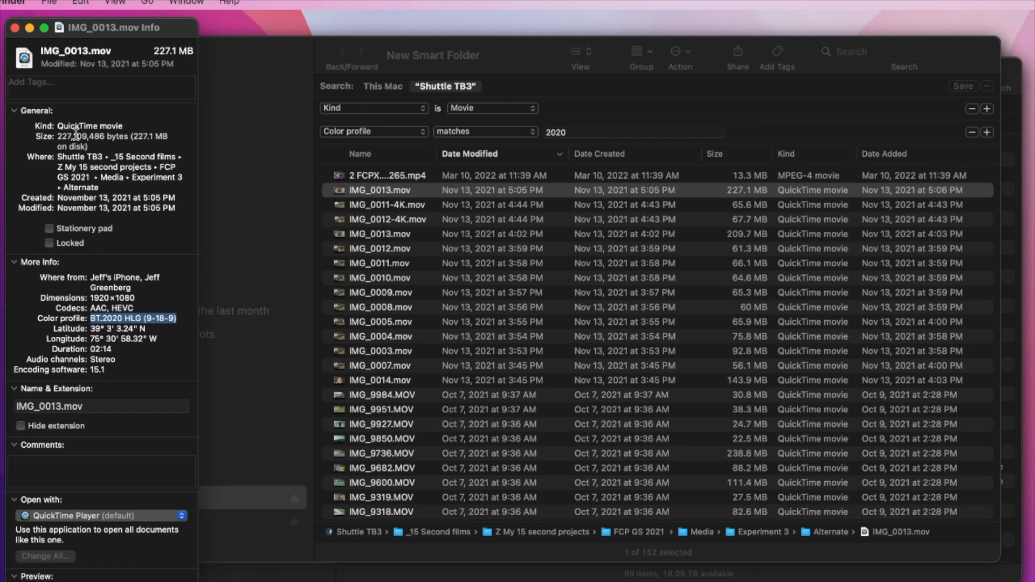
click(15, 28)
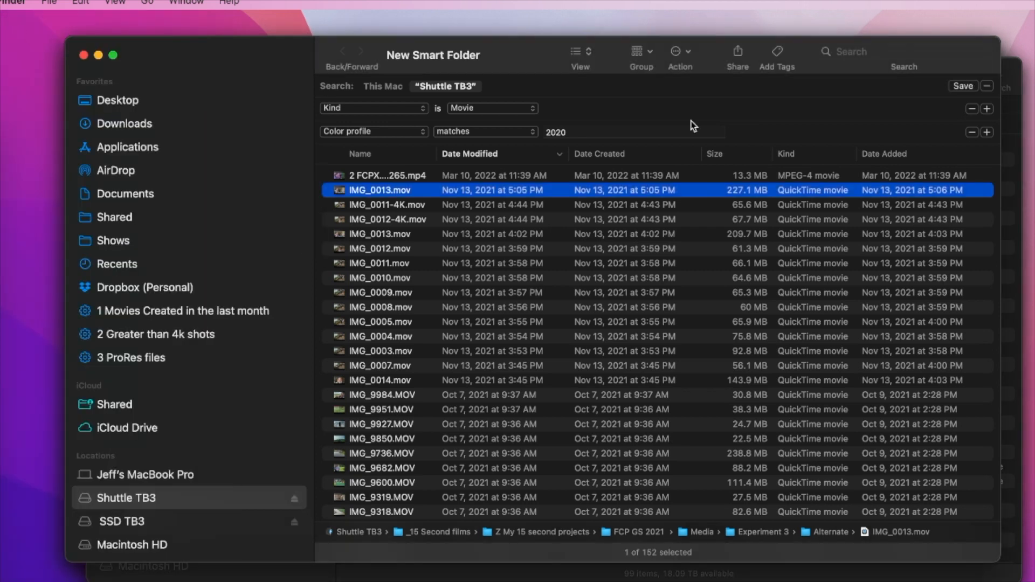
Save the smart folder as "4 Rec 2020".
click(955, 89)
text(4 Rec 2020)
key(Return)
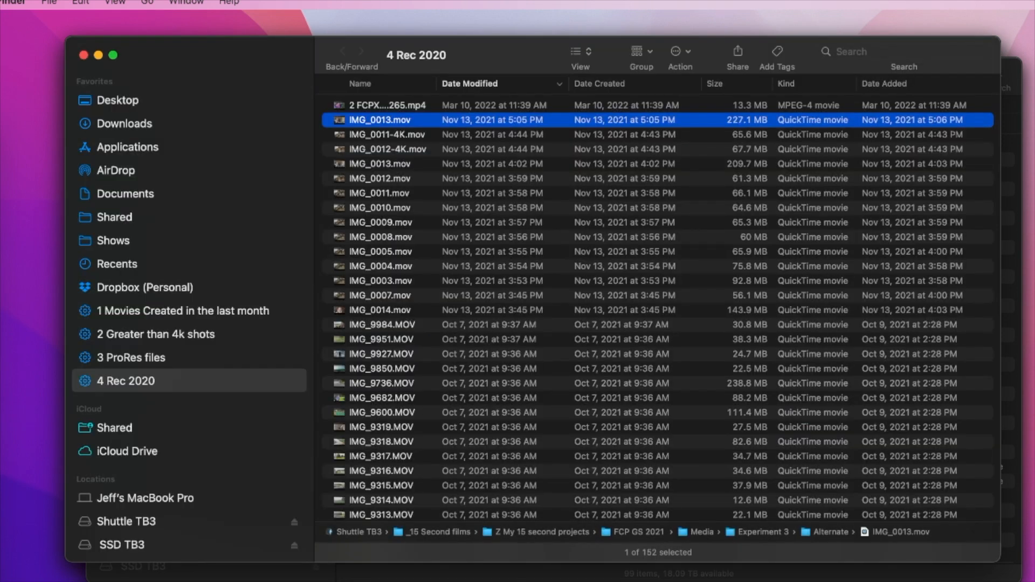